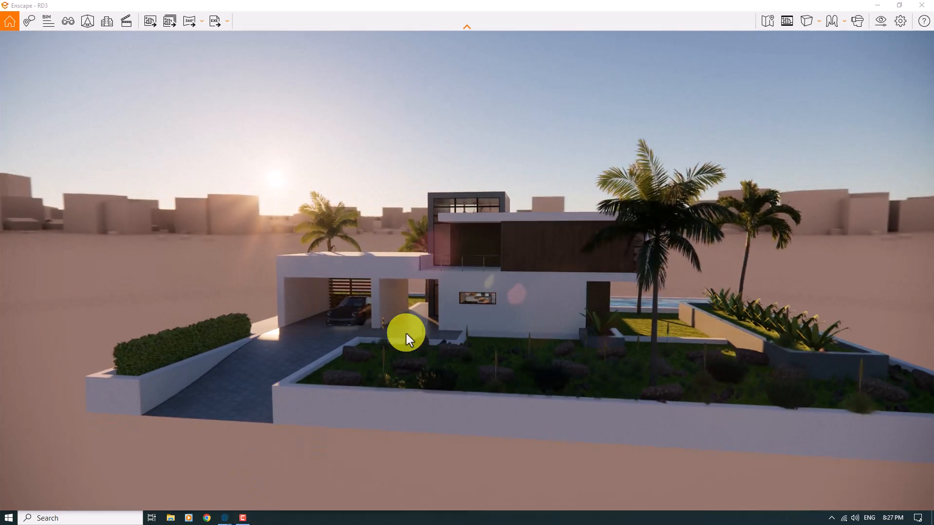
- Place the Enscape window beside the SketchUp model and examine the house's front facade, carport and rock garden
{"action": "left_click_drag", "start_coordinate": [452, 6], "coordinate": [930, 180]}
{"action": "mouse_move", "coordinate": [291, 261]}
{"action": "middle_mouse_down"}
{"action": "mouse_move", "coordinate": [219, 328]}
{"action": "mouse_move", "coordinate": [167, 344]}
{"action": "mouse_move", "coordinate": [170, 352]}
{"action": "middle_mouse_up"}
{"action": "scroll", "coordinate": [323, 308], "scroll_direction": "up", "scroll_amount": 4}
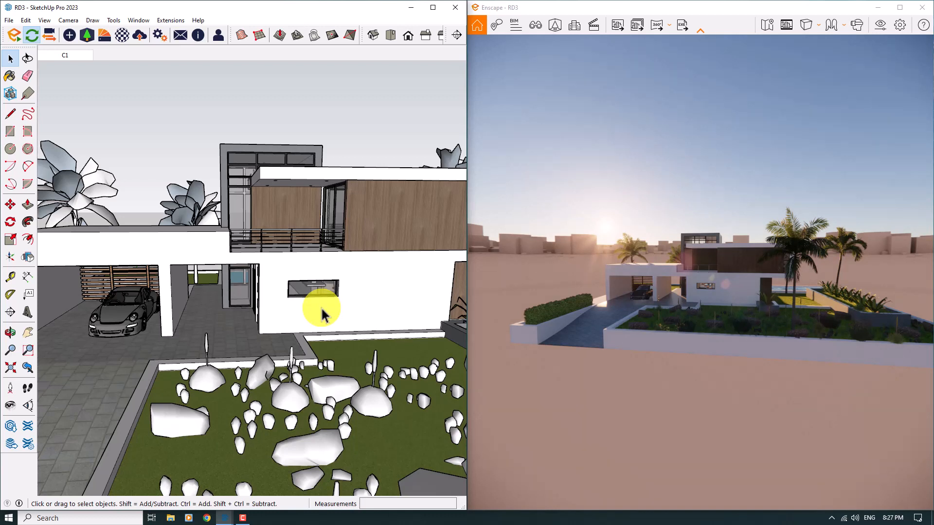
{"action": "scroll", "coordinate": [292, 307], "scroll_direction": "down", "scroll_amount": 3}
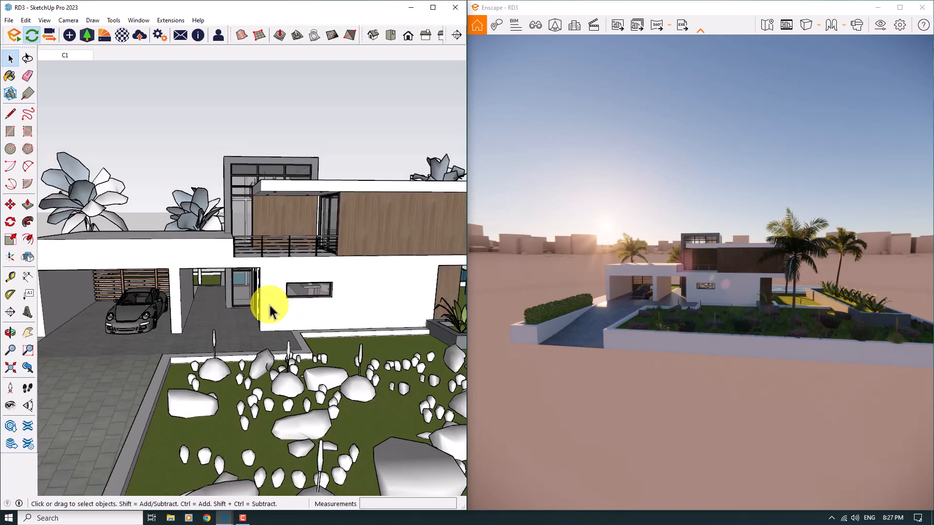
{"action": "mouse_move", "coordinate": [267, 307]}
{"action": "middle_mouse_down"}
{"action": "mouse_move", "coordinate": [367, 246]}
{"action": "mouse_move", "coordinate": [351, 258]}
{"action": "middle_mouse_up"}
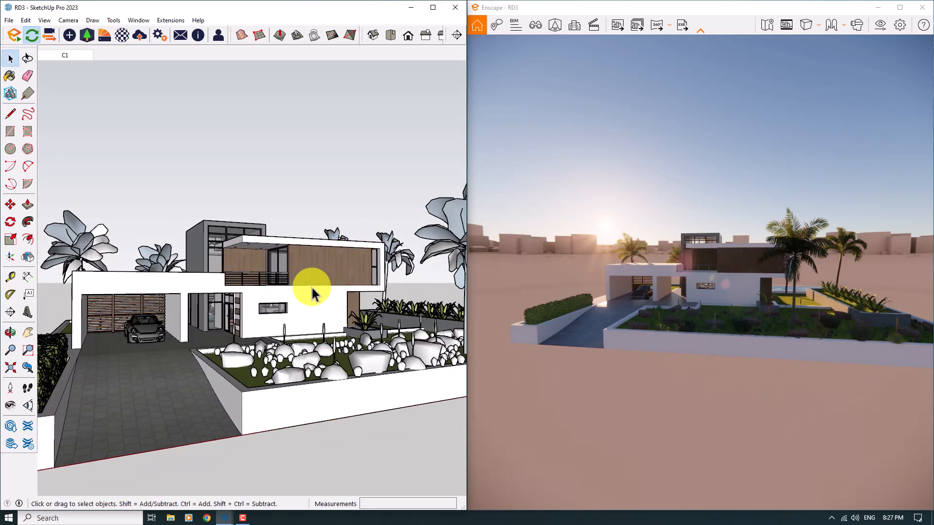
{"action": "scroll", "coordinate": [219, 316], "scroll_direction": "up", "scroll_amount": 5}
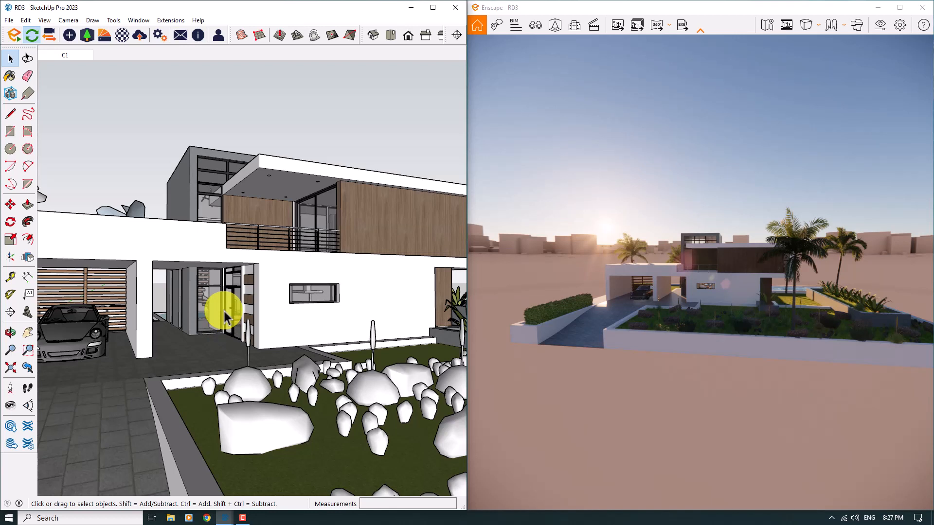
- Maximize the Enscape window and load the saved view C1, closing the view list
{"action": "left_click", "coordinate": [900, 7]}
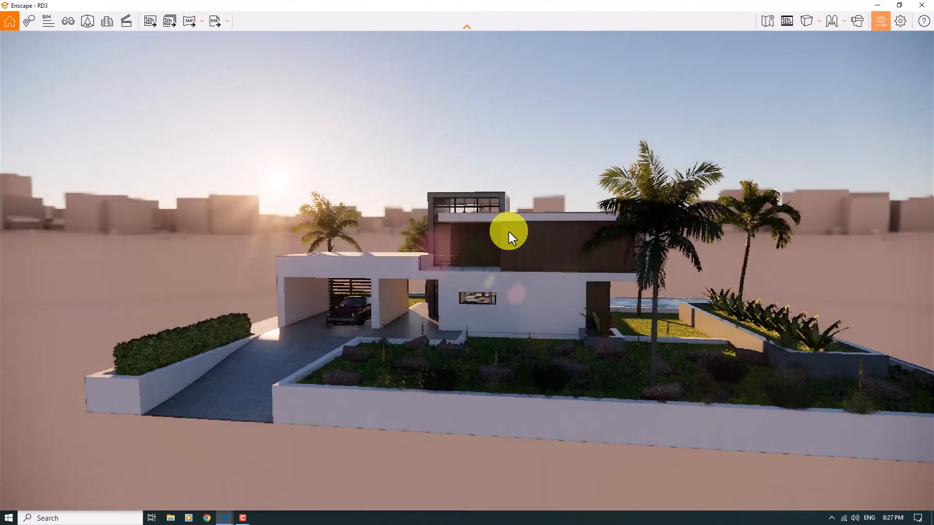
{"action": "left_click_drag", "start_coordinate": [356, 255], "coordinate": [446, 245]}
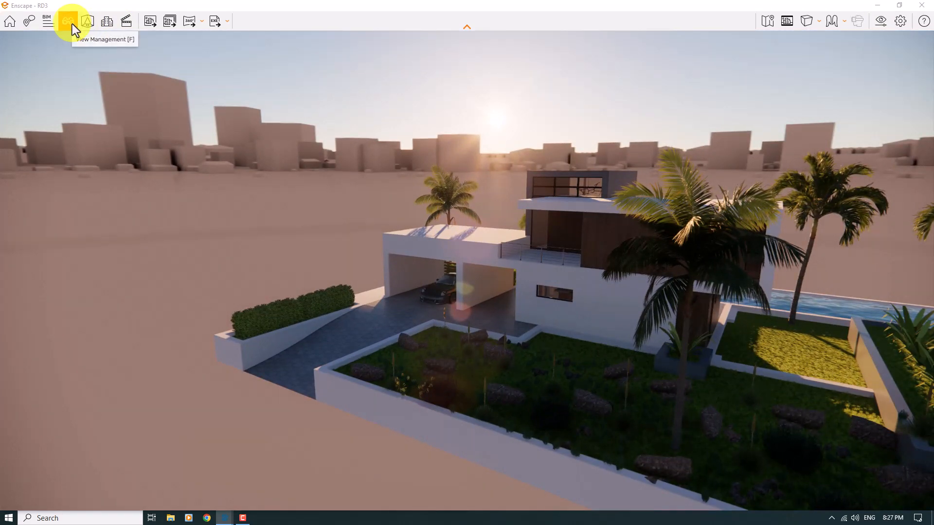
{"action": "left_click", "coordinate": [72, 24]}
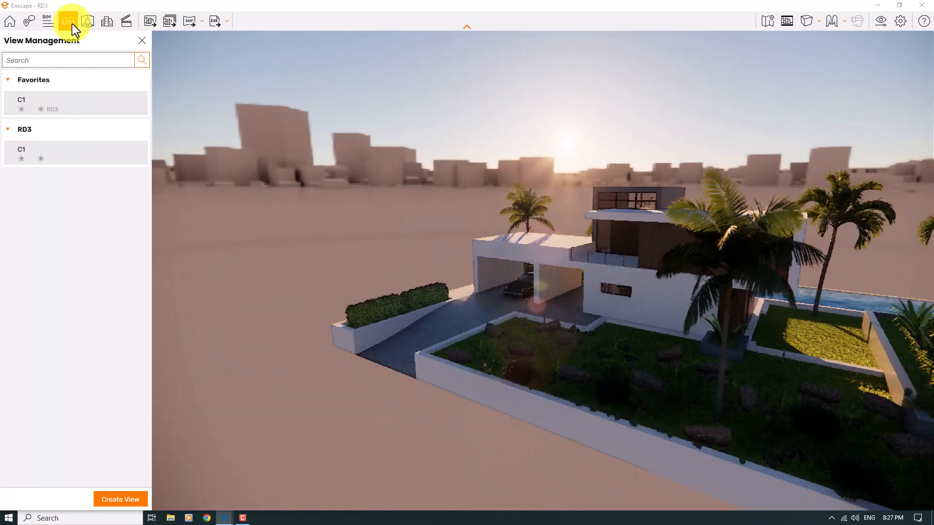
{"action": "left_click", "coordinate": [27, 155]}
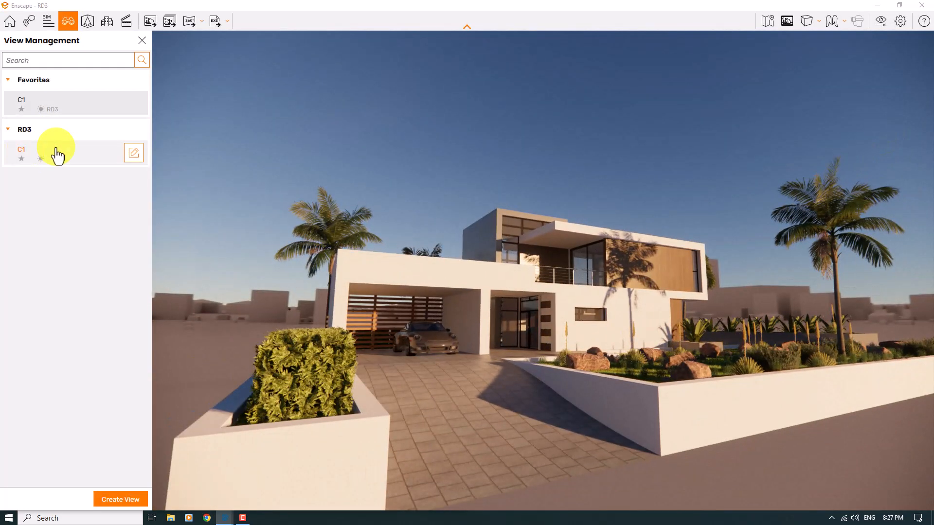
{"action": "left_click", "coordinate": [142, 41]}
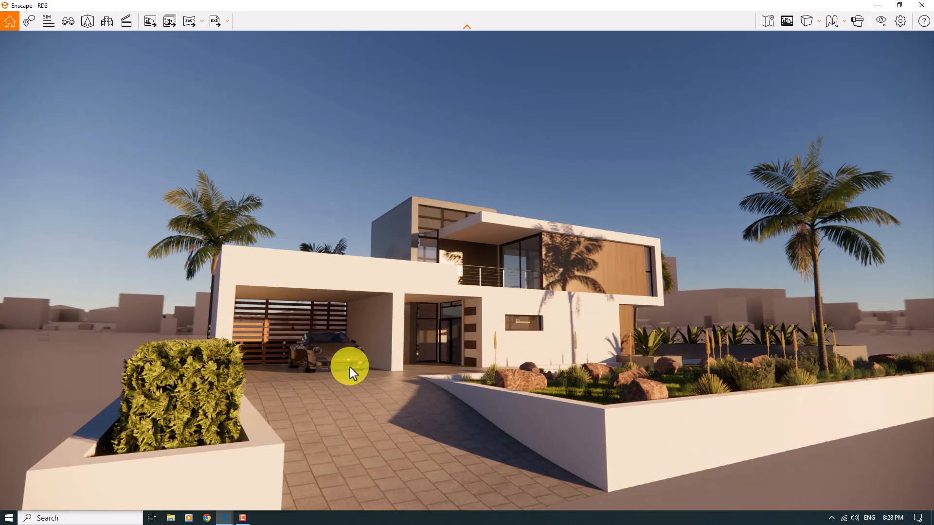
- Change the camera projection to Two-Point and turn on the safe frame
{"action": "left_click", "coordinate": [806, 22]}
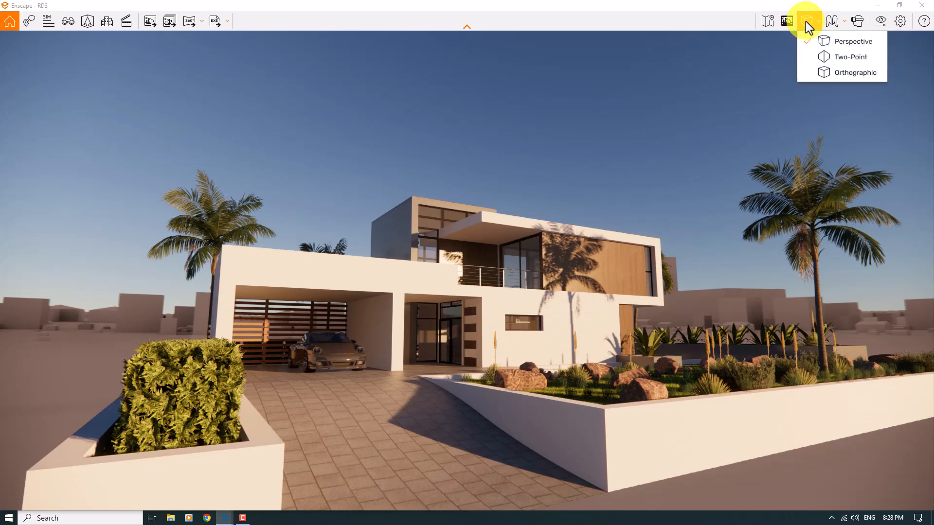
{"action": "left_click", "coordinate": [825, 60]}
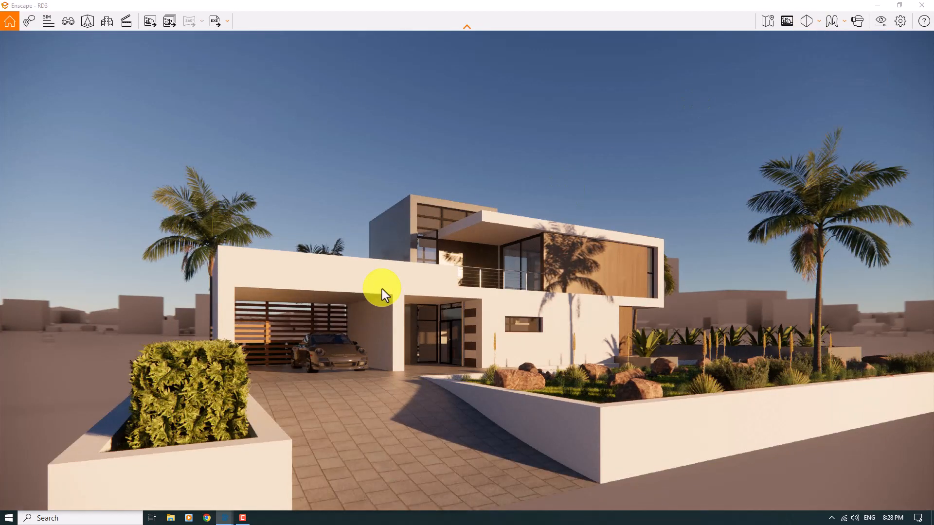
{"action": "left_click", "coordinate": [787, 22]}
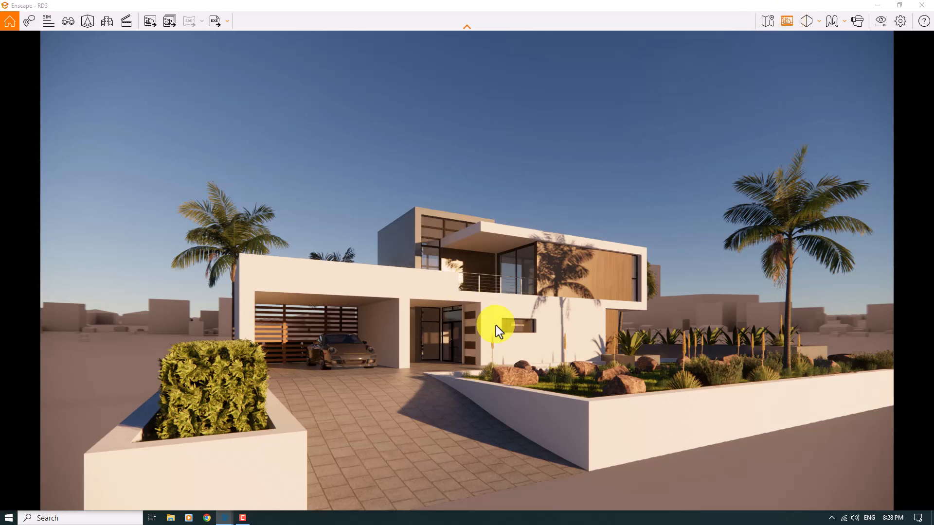
- Reduce the camera's horizontal field of view to 56° in the visual settings
{"action": "left_click", "coordinate": [882, 21]}
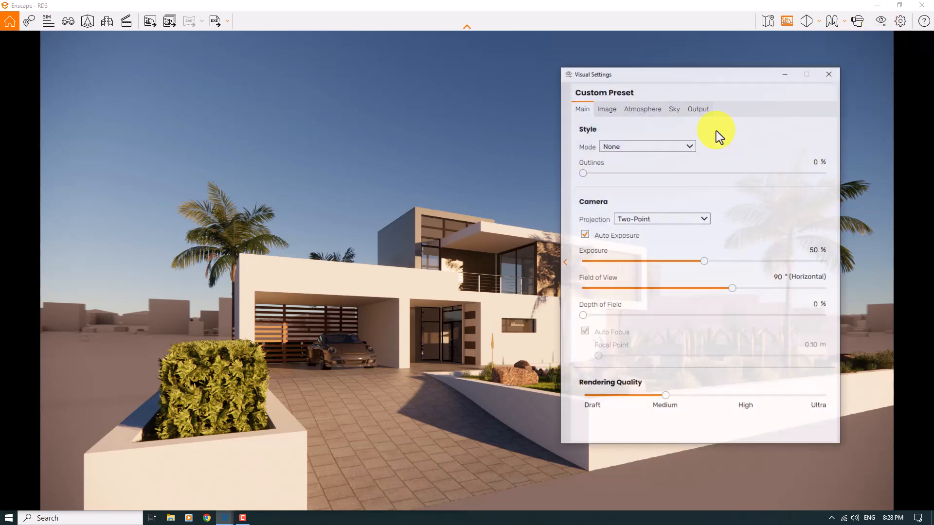
{"action": "left_click_drag", "start_coordinate": [684, 74], "coordinate": [126, 48]}
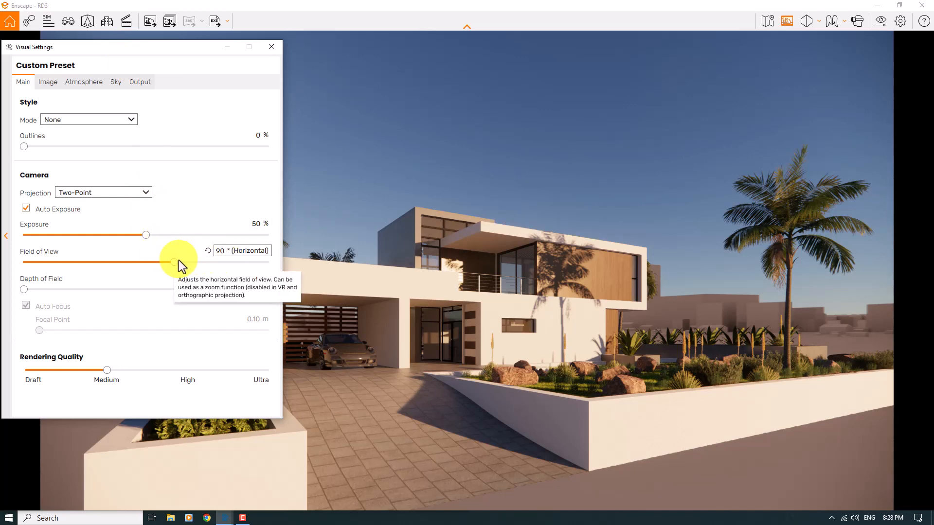
{"action": "left_click_drag", "start_coordinate": [178, 262], "coordinate": [129, 263]}
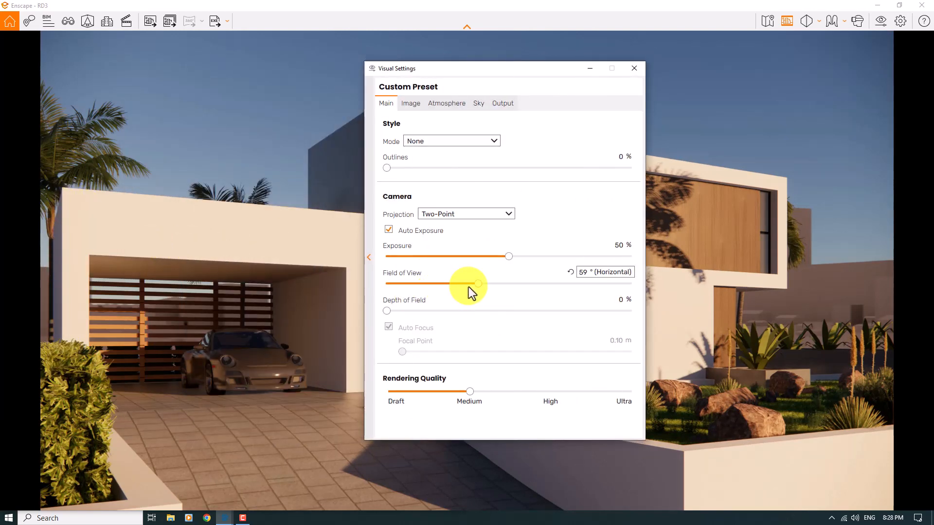
{"action": "left_click_drag", "start_coordinate": [476, 286], "coordinate": [475, 287]}
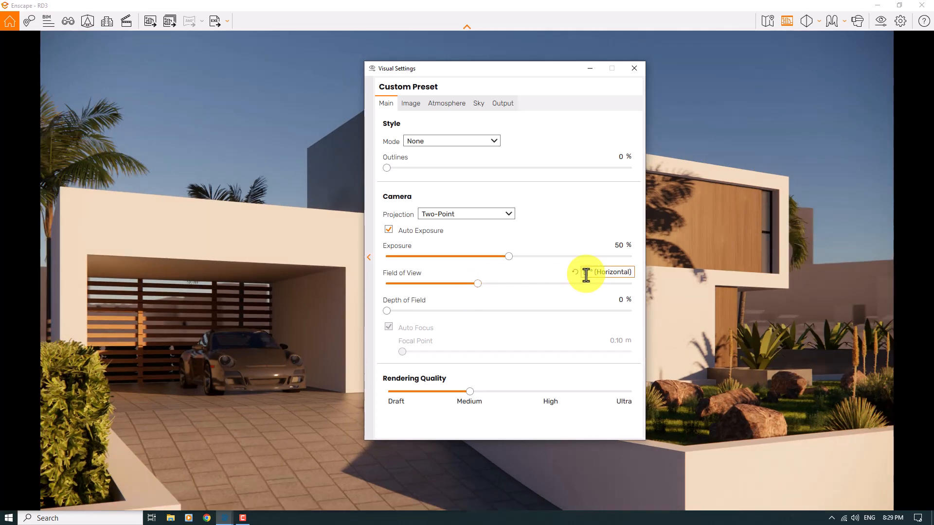
{"action": "type", "text": "6"}
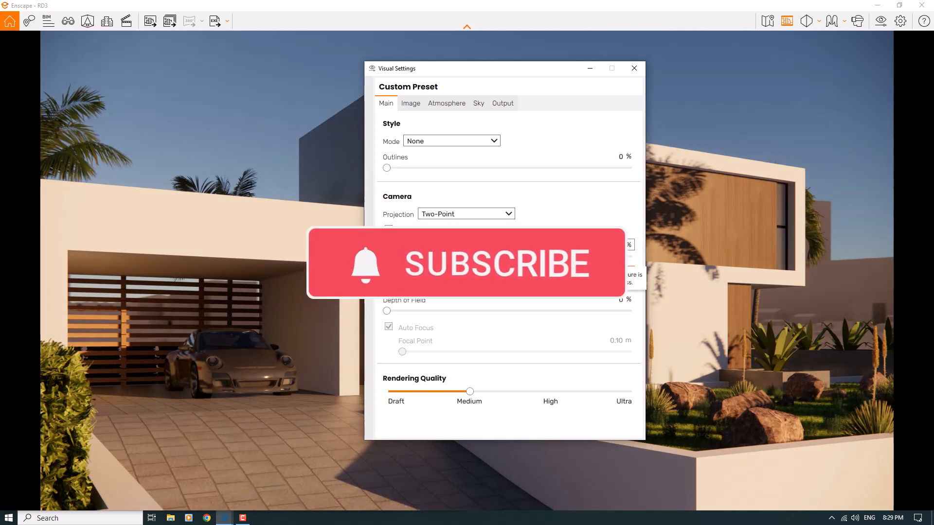
- Set the exposure to 64 % while keeping Auto Exposure on
{"action": "left_click_drag", "start_coordinate": [511, 259], "coordinate": [540, 261]}
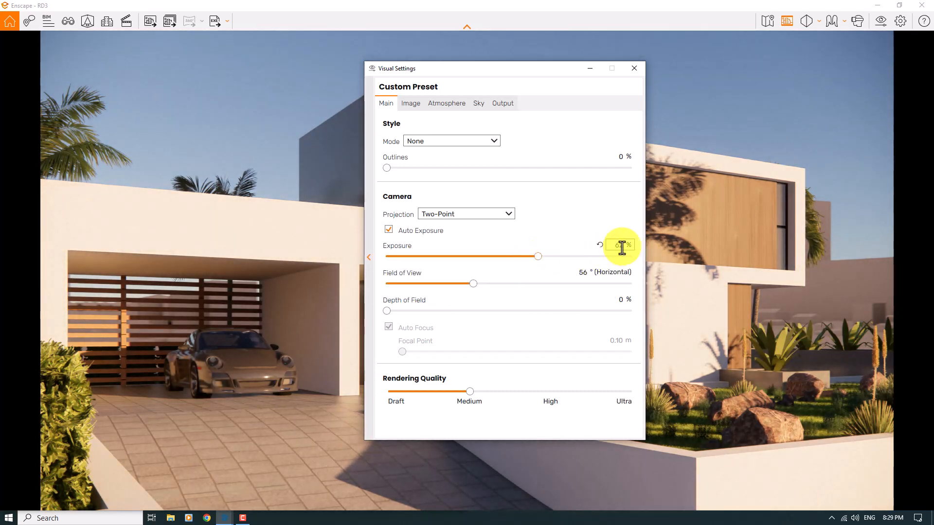
{"action": "key", "text": "Return"}
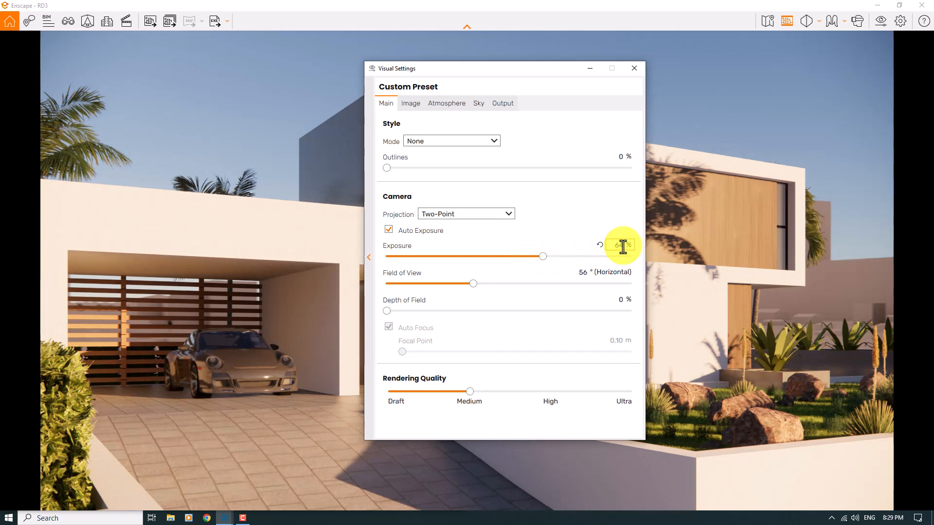
{"action": "left_click_drag", "start_coordinate": [491, 72], "coordinate": [297, 77]}
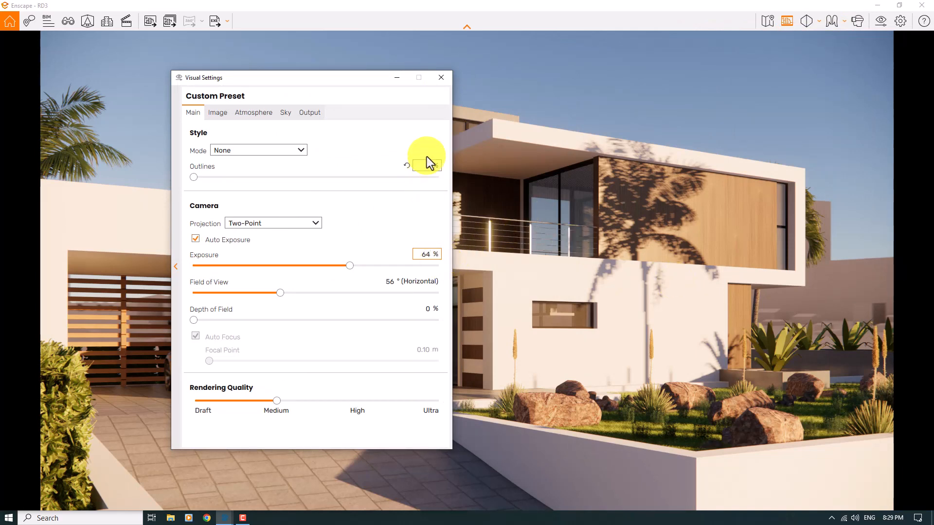
- Close the visual settings and place the Enscape window side by side with the SketchUp model
{"action": "left_click", "coordinate": [443, 79]}
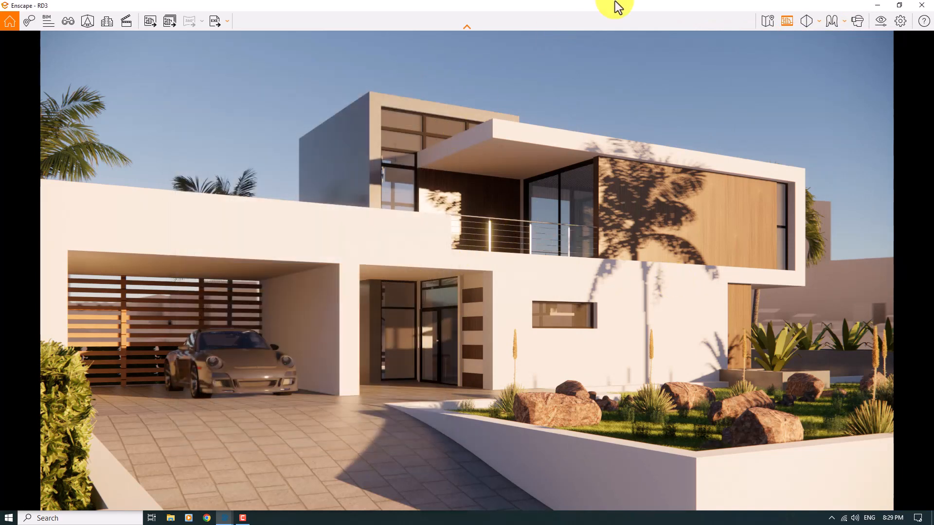
{"action": "mouse_move", "coordinate": [529, 4]}
{"action": "left_mouse_down"}
{"action": "mouse_move", "coordinate": [802, 67]}
{"action": "mouse_move", "coordinate": [933, 130]}
{"action": "left_mouse_up"}
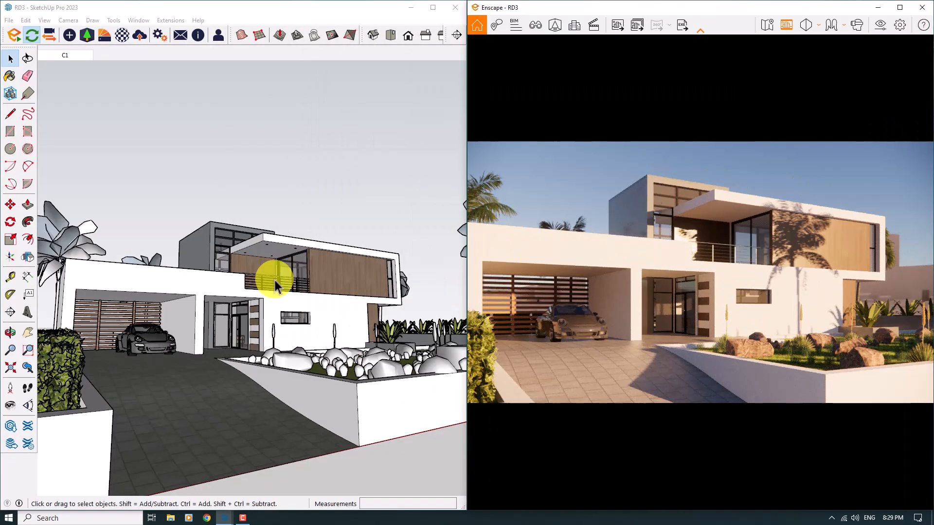
{"action": "left_click", "coordinate": [246, 521]}
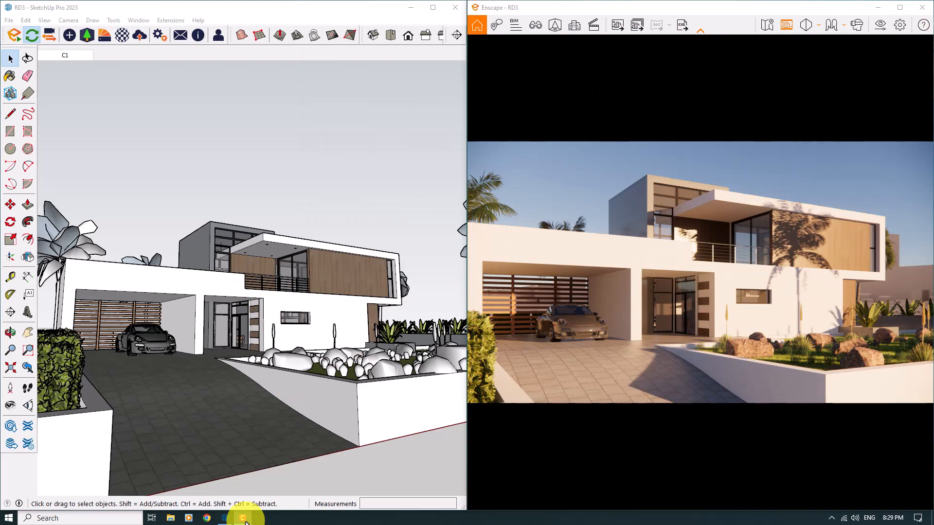
- Copy the large palm tree in the front rock garden about 1.29 m toward the house
{"action": "mouse_move", "coordinate": [265, 381]}
{"action": "middle_mouse_down"}
{"action": "mouse_move", "coordinate": [259, 298]}
{"action": "mouse_move", "coordinate": [327, 411]}
{"action": "mouse_move", "coordinate": [375, 344]}
{"action": "mouse_move", "coordinate": [319, 327]}
{"action": "mouse_move", "coordinate": [266, 350]}
{"action": "mouse_move", "coordinate": [250, 411]}
{"action": "middle_mouse_up"}
{"action": "scroll", "coordinate": [383, 243], "scroll_direction": "up", "scroll_amount": 3}
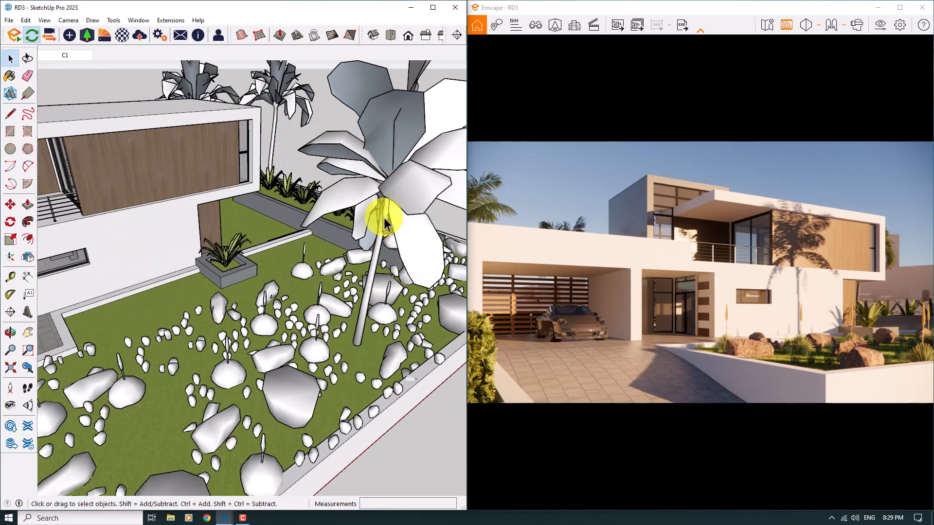
{"action": "left_click", "coordinate": [381, 185]}
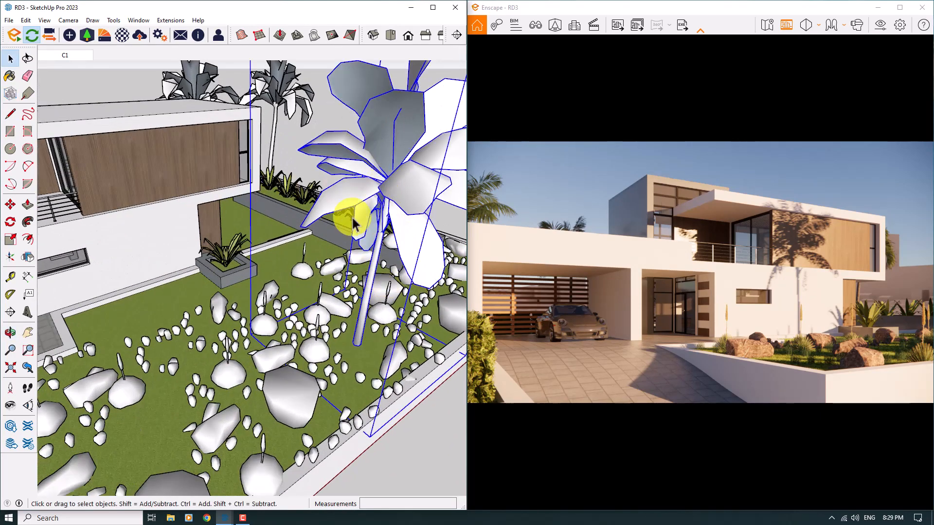
{"action": "scroll", "coordinate": [312, 235], "scroll_direction": "down", "scroll_amount": 5}
{"action": "mouse_move", "coordinate": [314, 243]}
{"action": "middle_mouse_down"}
{"action": "mouse_move", "coordinate": [365, 198]}
{"action": "mouse_move", "coordinate": [88, 264]}
{"action": "middle_mouse_up"}
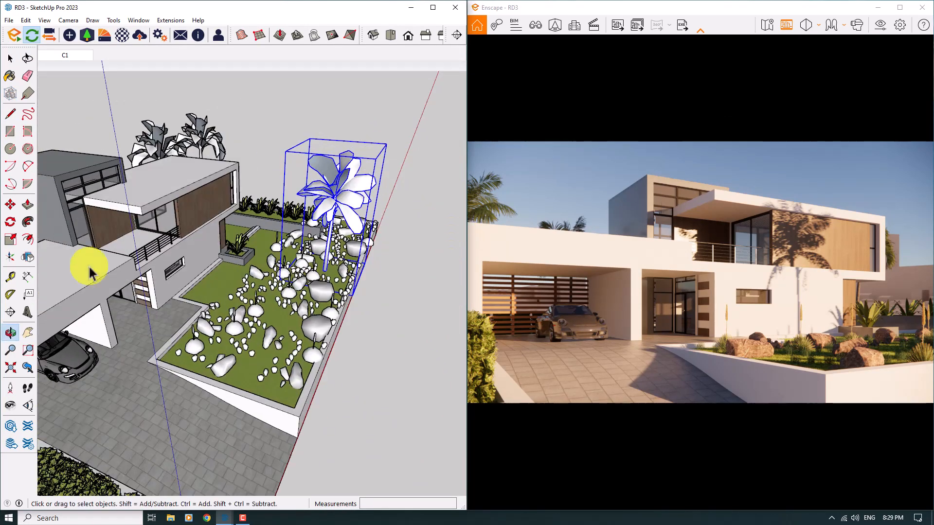
{"action": "left_click", "coordinate": [10, 204]}
{"action": "middle_click_drag", "start_coordinate": [217, 272], "coordinate": [344, 321]}
{"action": "key", "text": "ctrl"}
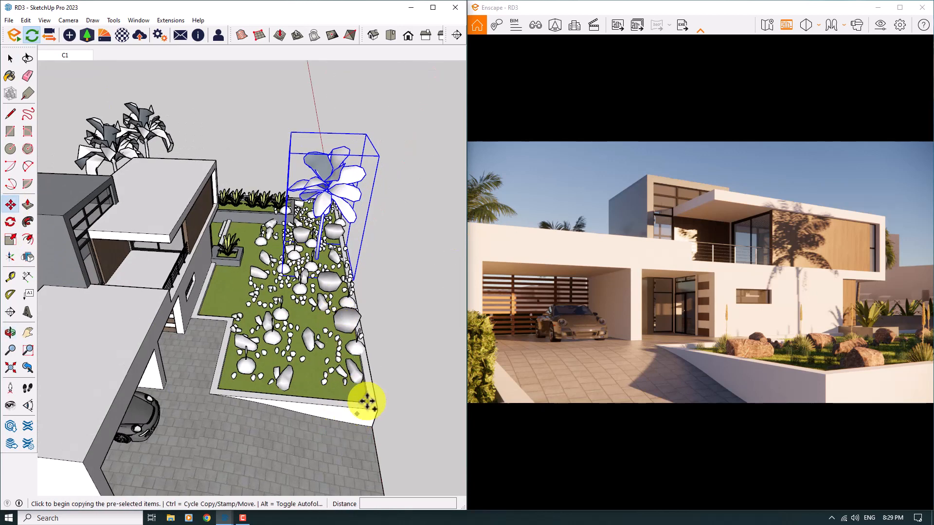
{"action": "left_click", "coordinate": [367, 409]}
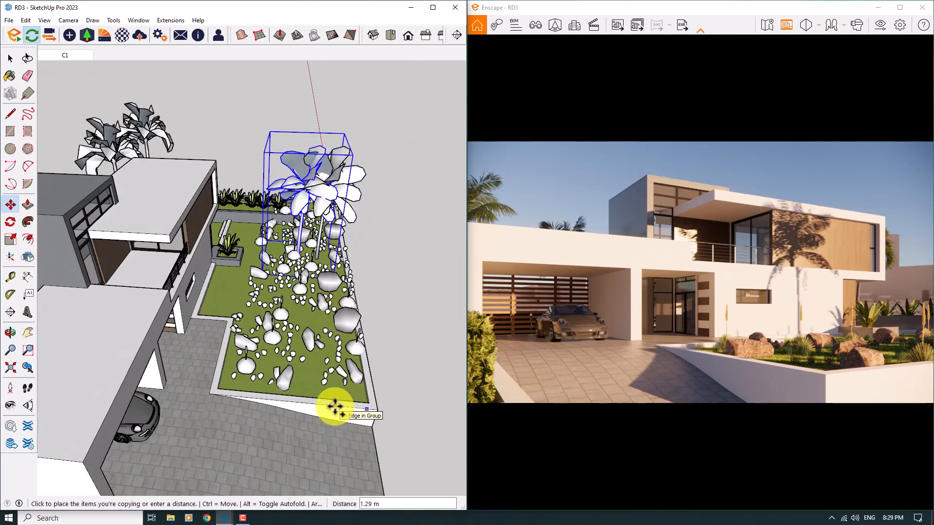
{"action": "left_click", "coordinate": [335, 407]}
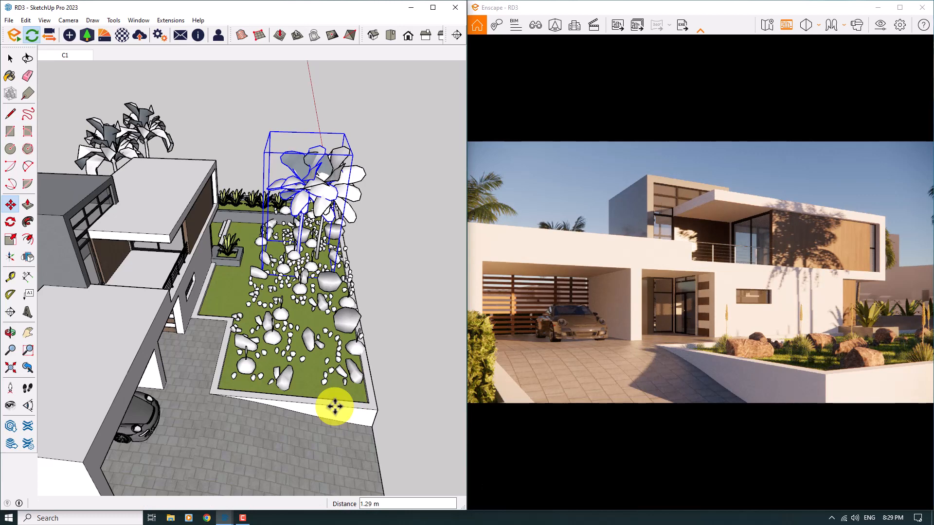
- Scale the copied palm tree down uniformly to about 0.63
{"action": "left_click", "coordinate": [10, 239]}
{"action": "left_click", "coordinate": [344, 134]}
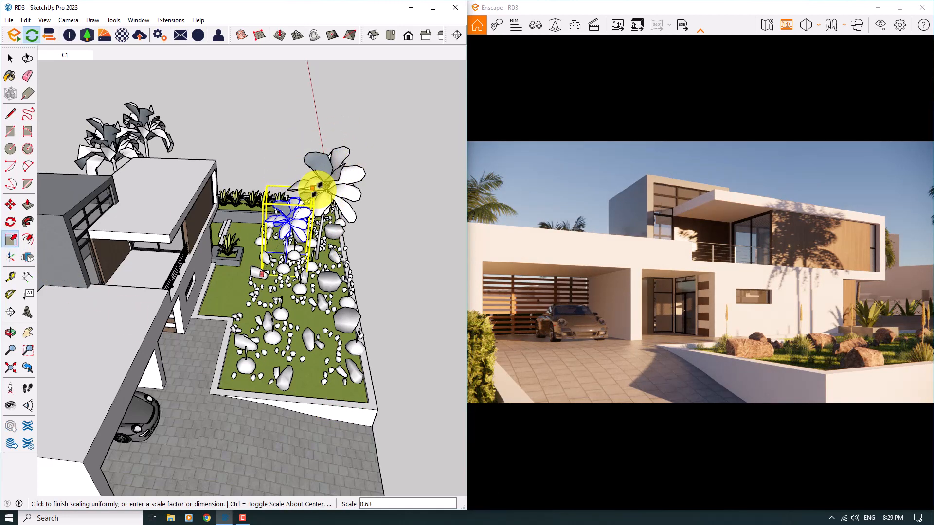
{"action": "left_click", "coordinate": [316, 302]}
- Move the smaller palm about 8.20 m along the red axis to the driveway end of the rock garden
{"action": "left_click", "coordinate": [28, 206]}
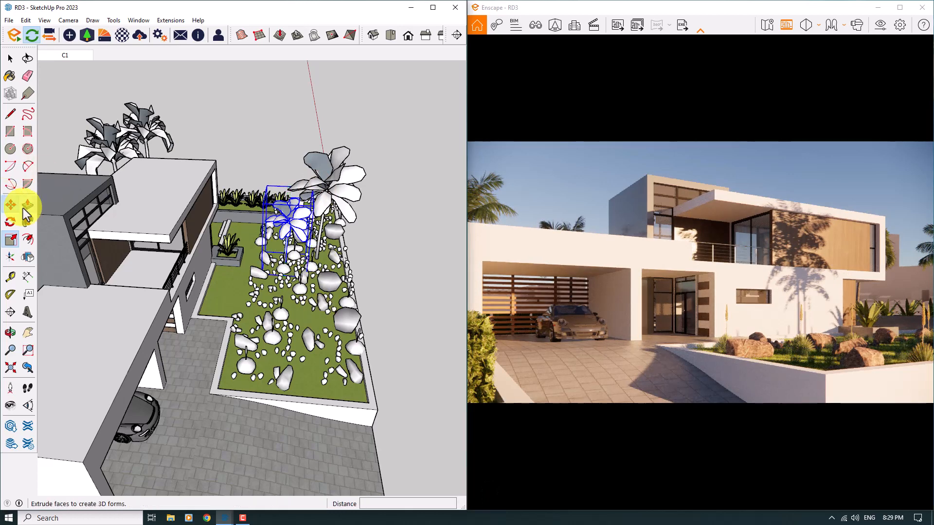
{"action": "mouse_move", "coordinate": [184, 271]}
{"action": "middle_mouse_down"}
{"action": "mouse_move", "coordinate": [198, 271]}
{"action": "mouse_move", "coordinate": [10, 333]}
{"action": "mouse_move", "coordinate": [747, 328]}
{"action": "mouse_move", "coordinate": [252, 377]}
{"action": "mouse_move", "coordinate": [254, 365]}
{"action": "middle_mouse_up"}
{"action": "left_click", "coordinate": [290, 359]}
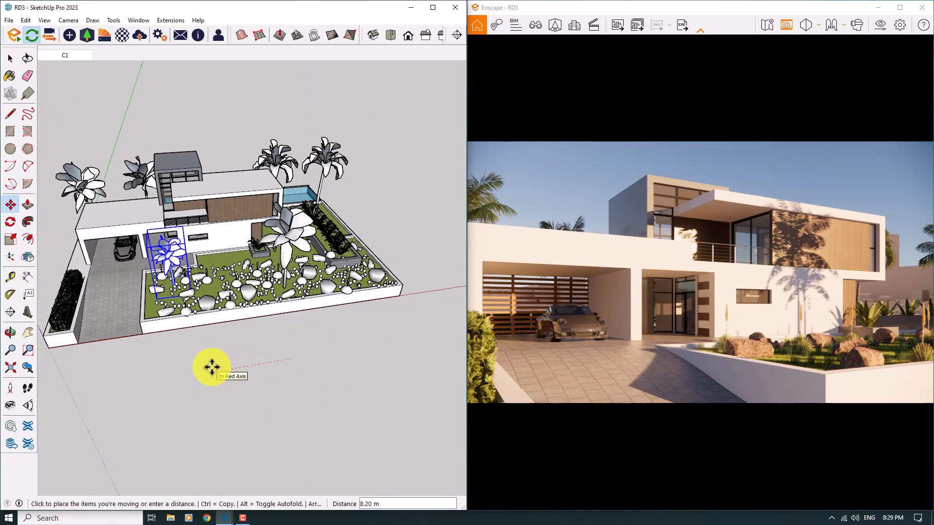
{"action": "left_click", "coordinate": [211, 367]}
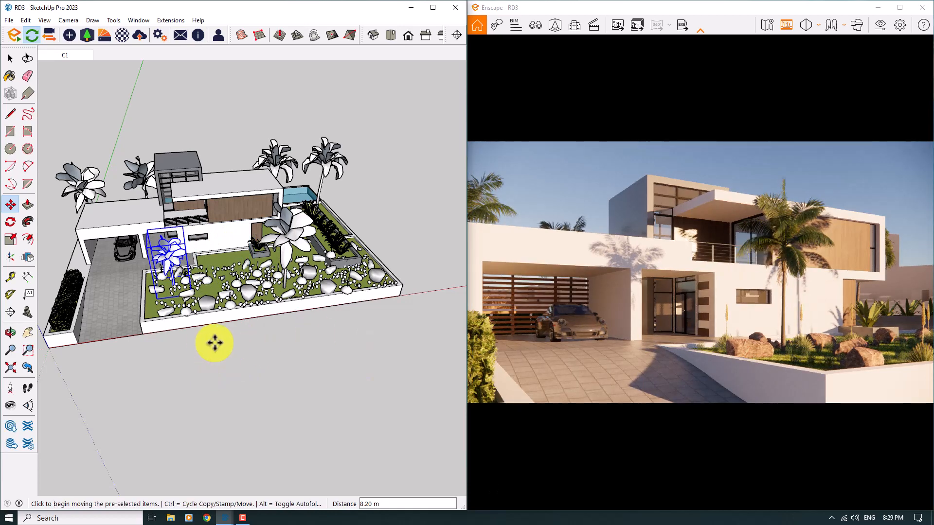
- Move the smaller palm about 3.08 m along the green axis toward the street, plus another 1.35 m beyond the rock garden's front wall
{"action": "mouse_move", "coordinate": [214, 343]}
{"action": "middle_mouse_down"}
{"action": "mouse_move", "coordinate": [561, 334]}
{"action": "mouse_move", "coordinate": [496, 373]}
{"action": "middle_mouse_up"}
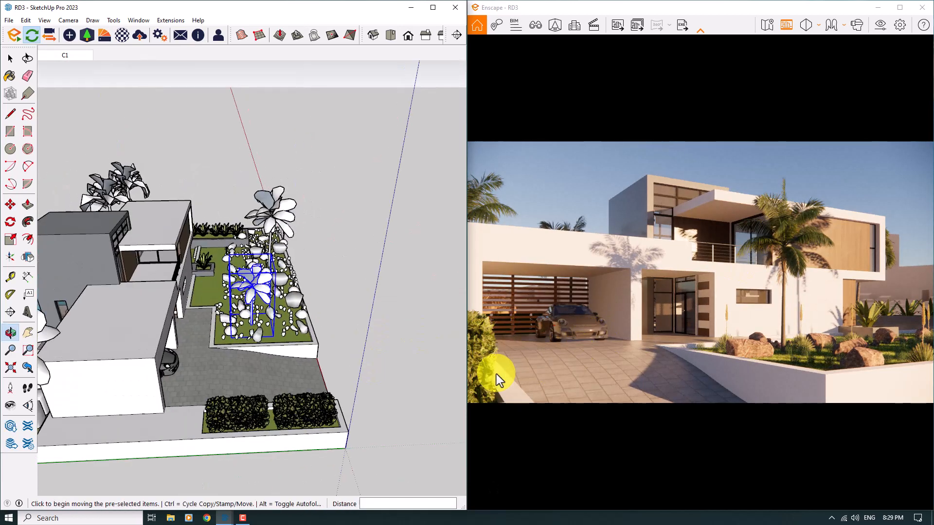
{"action": "left_click", "coordinate": [221, 465]}
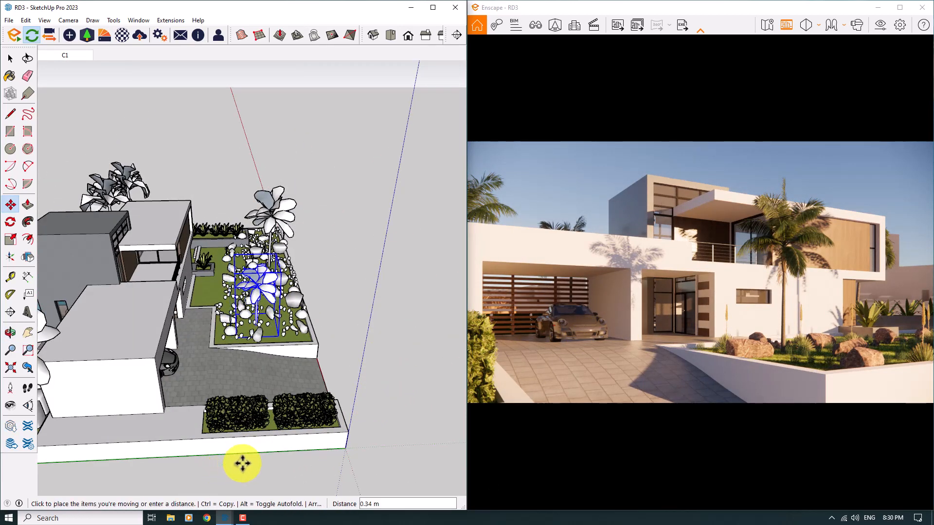
{"action": "left_click", "coordinate": [285, 462]}
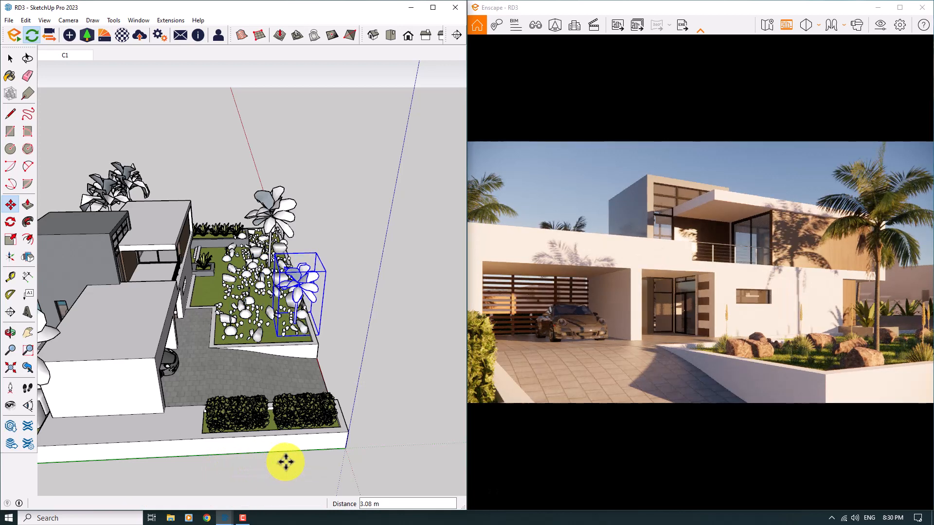
{"action": "left_click", "coordinate": [272, 463]}
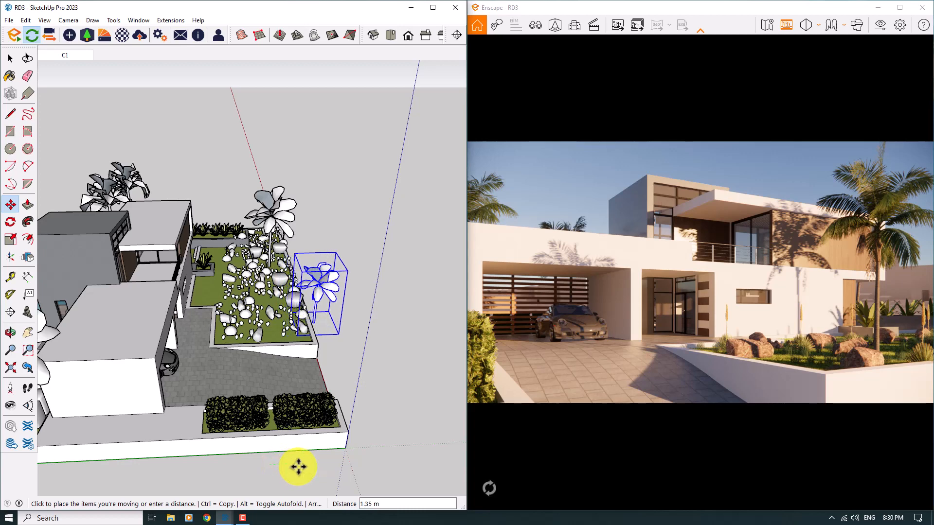
{"action": "left_click", "coordinate": [298, 466]}
- Lower the palm outside the front wall by about 2.00 m and shift it about 1.06 m farther into the render's frame
{"action": "scroll", "coordinate": [384, 363], "scroll_direction": "up", "scroll_amount": 3}
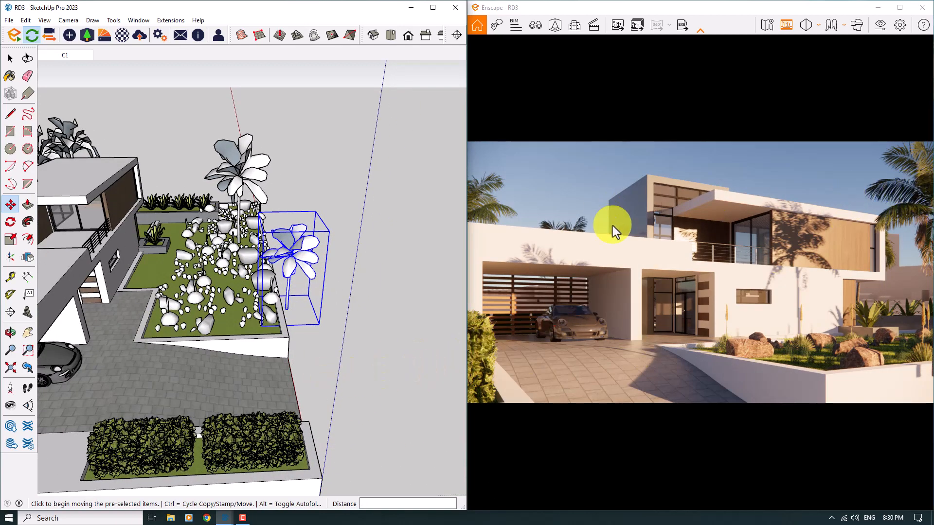
{"action": "mouse_move", "coordinate": [260, 312]}
{"action": "middle_mouse_down"}
{"action": "mouse_move", "coordinate": [187, 236]}
{"action": "mouse_move", "coordinate": [223, 308]}
{"action": "middle_mouse_up"}
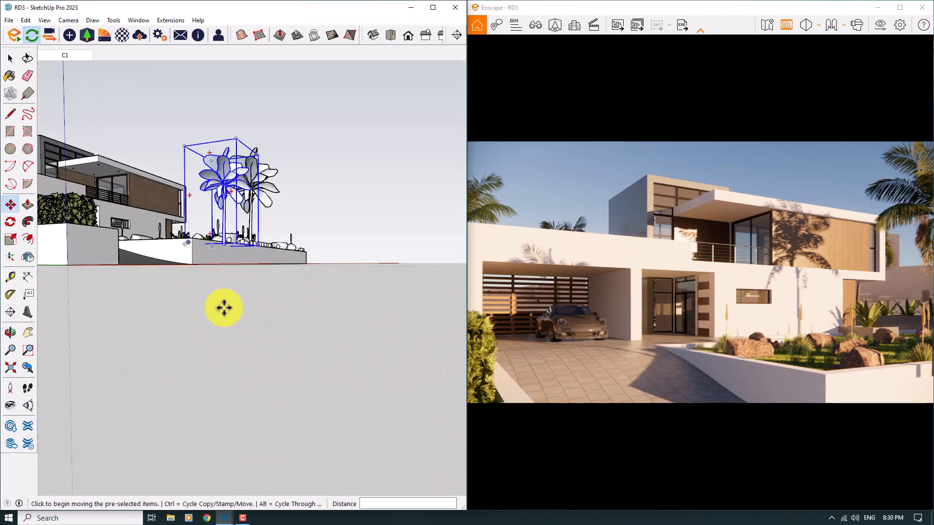
{"action": "left_click", "coordinate": [215, 314]}
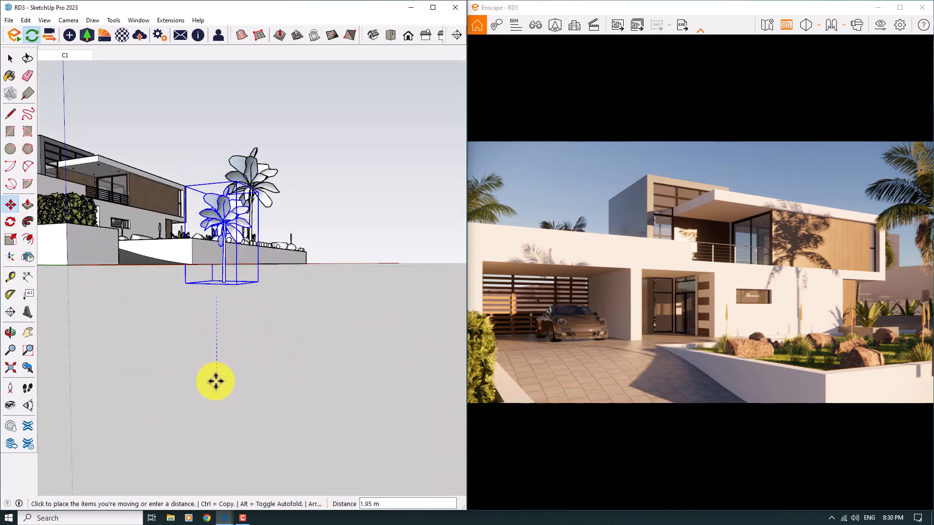
{"action": "left_click", "coordinate": [220, 379]}
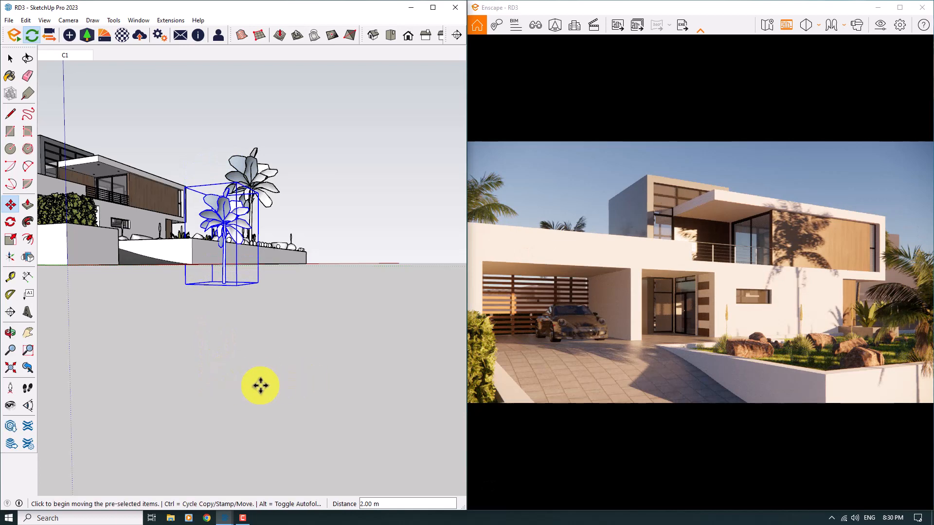
{"action": "mouse_move", "coordinate": [214, 393]}
{"action": "middle_mouse_down"}
{"action": "mouse_move", "coordinate": [63, 499]}
{"action": "mouse_move", "coordinate": [155, 386]}
{"action": "middle_mouse_up"}
{"action": "left_click", "coordinate": [142, 379]}
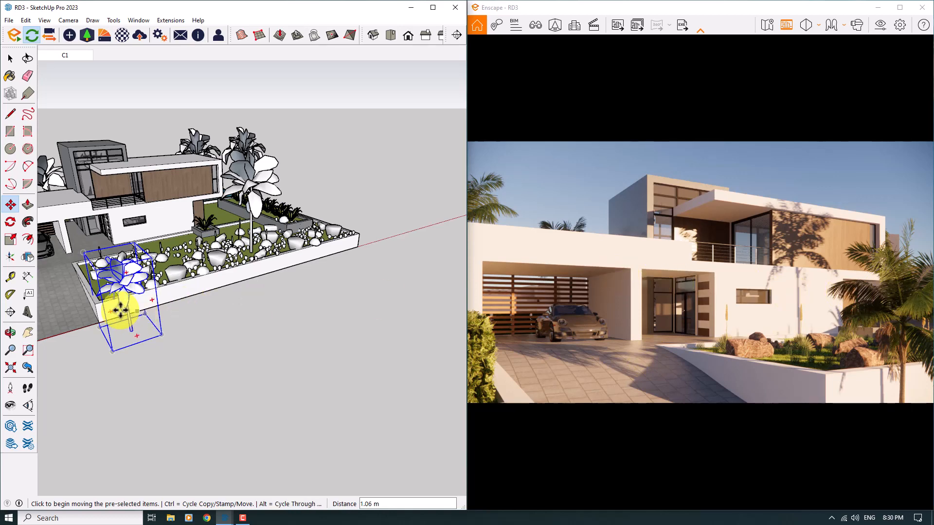
- Copy the lowered palm about 19.42 m onto the back lawn, near the slatted wall behind the carport
{"action": "key", "text": "ctrl"}
{"action": "left_click", "coordinate": [160, 329]}
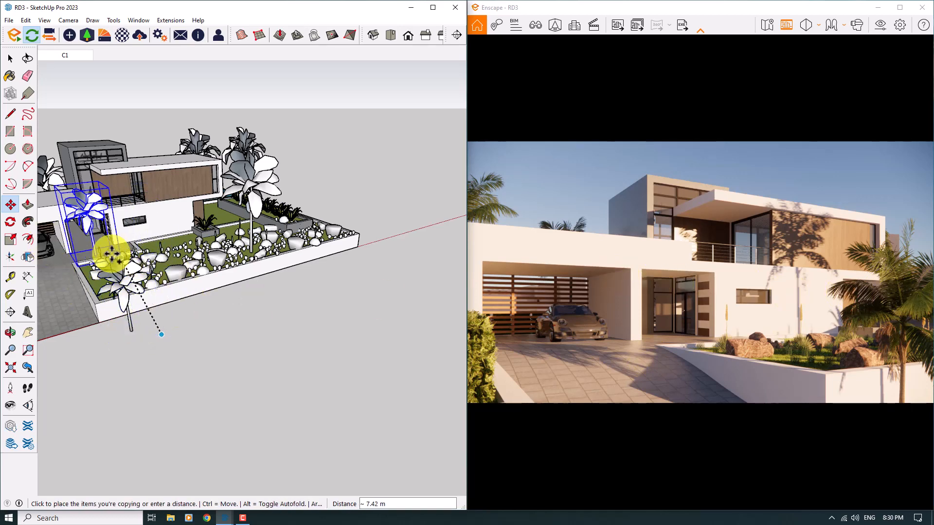
{"action": "mouse_move", "coordinate": [109, 250]}
{"action": "middle_mouse_down"}
{"action": "mouse_move", "coordinate": [448, 313]}
{"action": "mouse_move", "coordinate": [553, 372]}
{"action": "mouse_move", "coordinate": [171, 306]}
{"action": "mouse_move", "coordinate": [496, 327]}
{"action": "mouse_move", "coordinate": [367, 254]}
{"action": "middle_mouse_up"}
{"action": "scroll", "coordinate": [310, 253], "scroll_direction": "up", "scroll_amount": 2}
{"action": "middle_click_drag", "start_coordinate": [310, 253], "coordinate": [512, 348]}
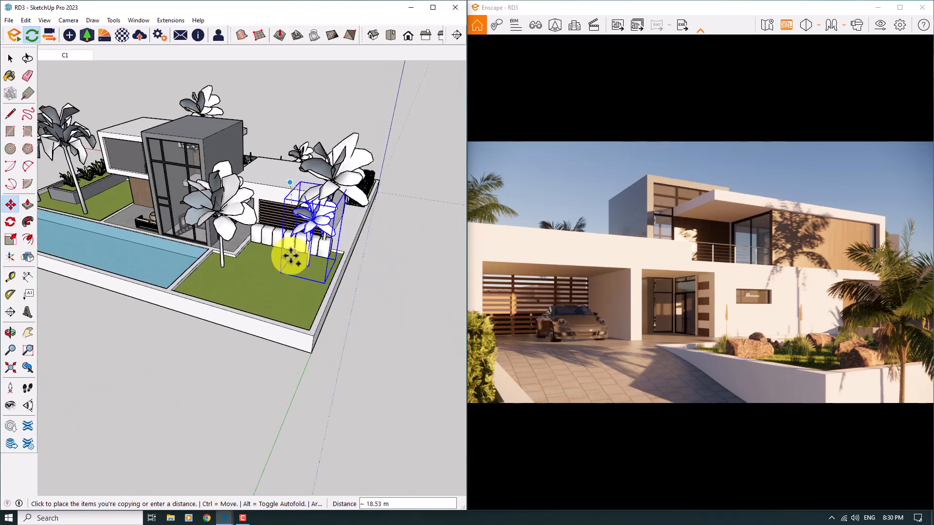
{"action": "scroll", "coordinate": [293, 259], "scroll_direction": "up", "scroll_amount": 3}
{"action": "scroll", "coordinate": [291, 262], "scroll_direction": "up", "scroll_amount": 1}
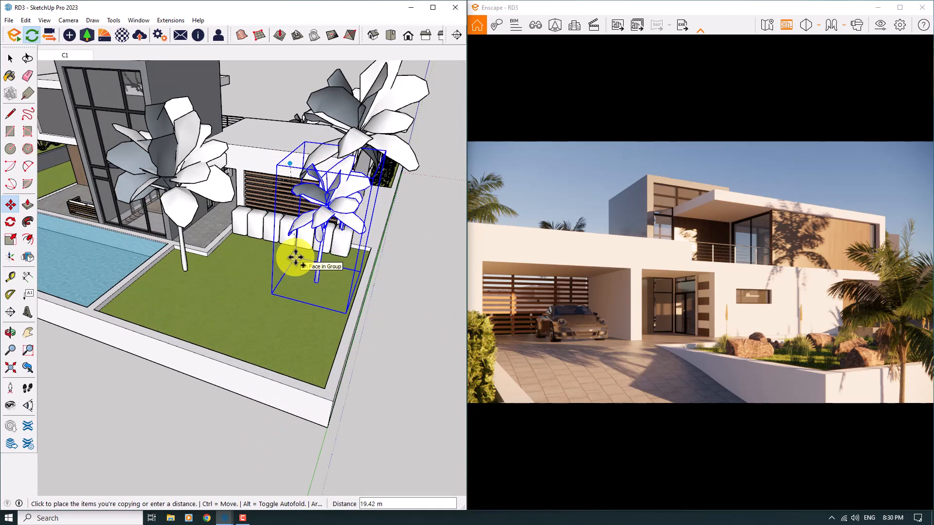
{"action": "left_click", "coordinate": [282, 289]}
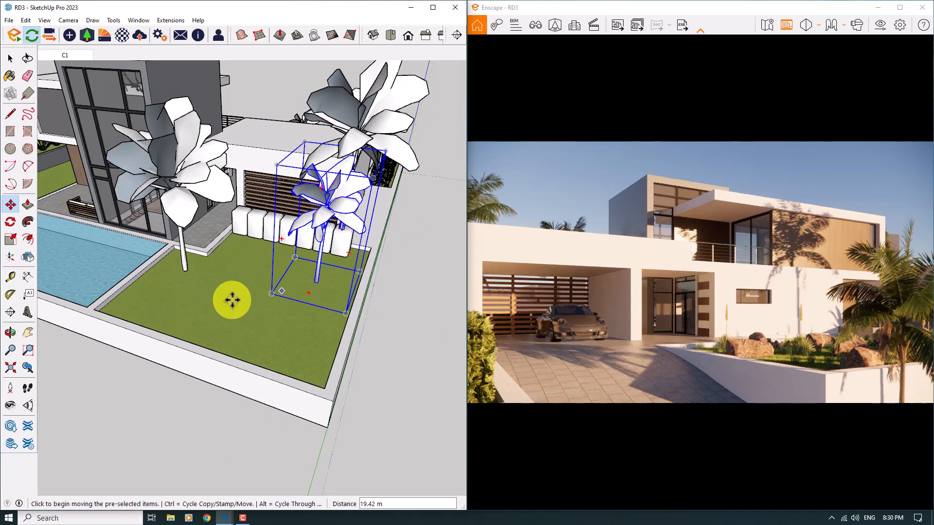
- Scale the back-lawn palm uniformly down to about 0.40, and enlarge the result by about 1.19
{"action": "left_click", "coordinate": [11, 240]}
{"action": "left_click", "coordinate": [374, 178]}
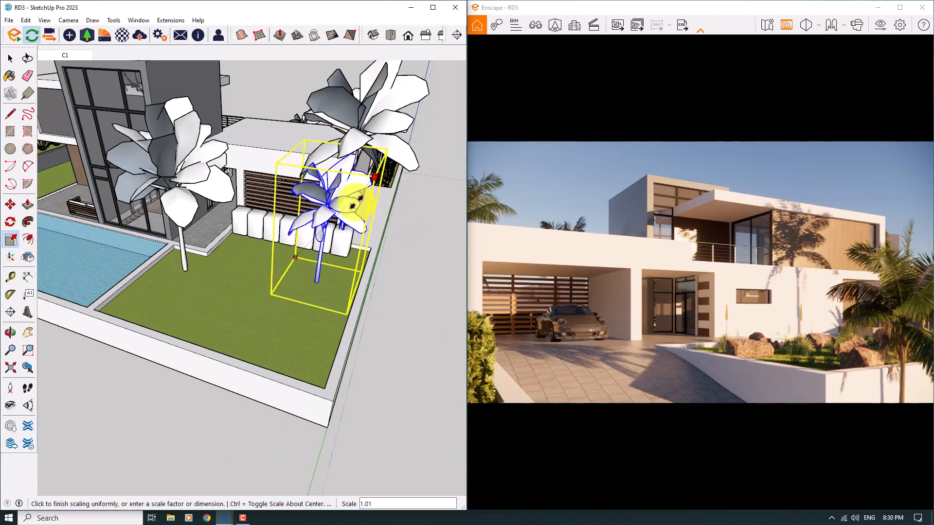
{"action": "left_click", "coordinate": [323, 237]}
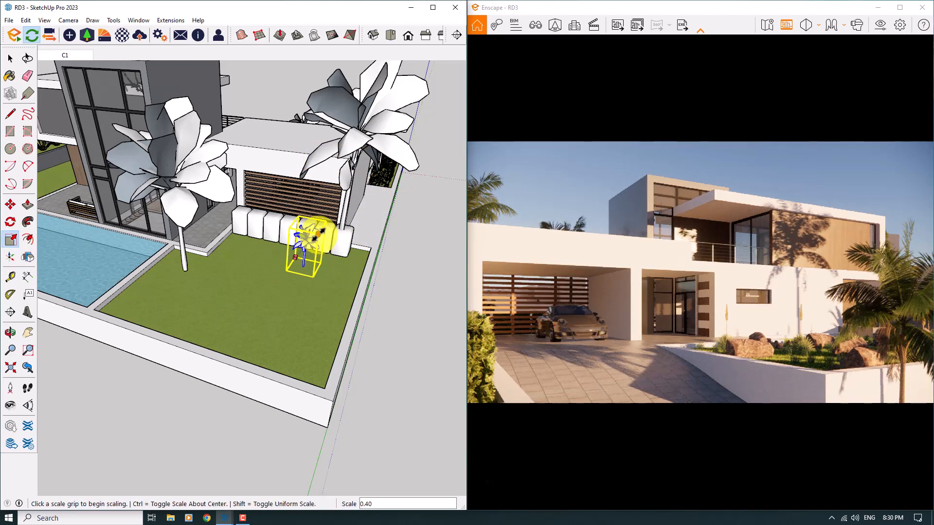
{"action": "left_click", "coordinate": [321, 232]}
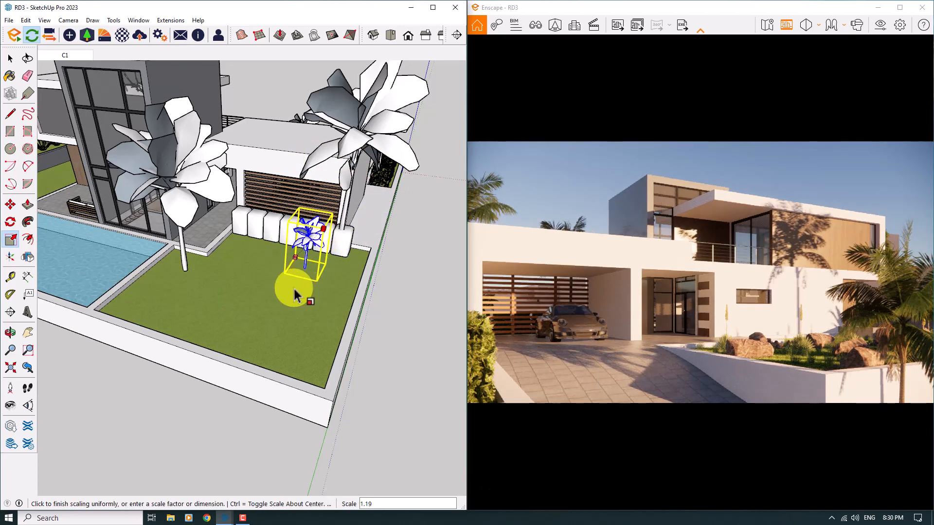
{"action": "left_click", "coordinate": [293, 289]}
- Copy the small palm about 0.77 m along the white blocks and multiply the copy 5X into a row
{"action": "mouse_move", "coordinate": [294, 288]}
{"action": "middle_mouse_down"}
{"action": "mouse_move", "coordinate": [337, 313]}
{"action": "mouse_move", "coordinate": [321, 294]}
{"action": "middle_mouse_up"}
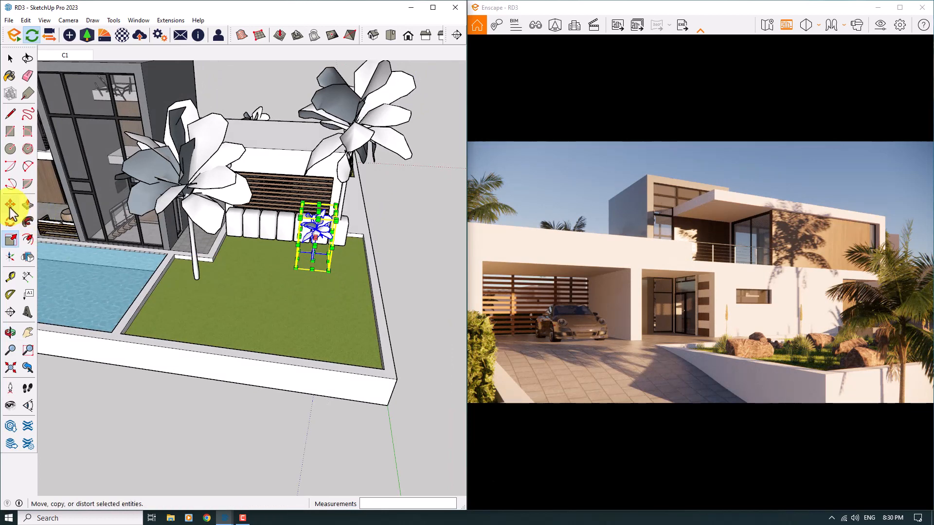
{"action": "left_click", "coordinate": [10, 204]}
{"action": "key", "text": "ctrl"}
{"action": "left_click", "coordinate": [318, 281]}
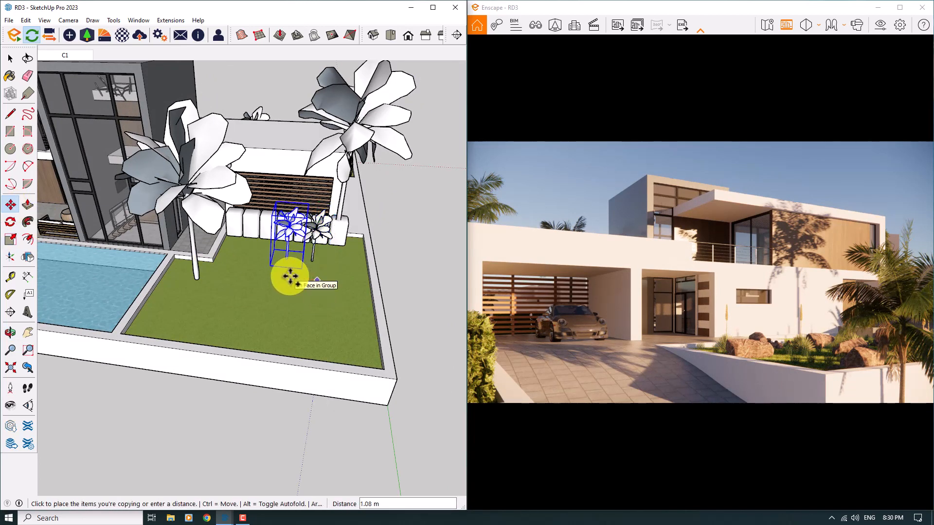
{"action": "left_click", "coordinate": [298, 277]}
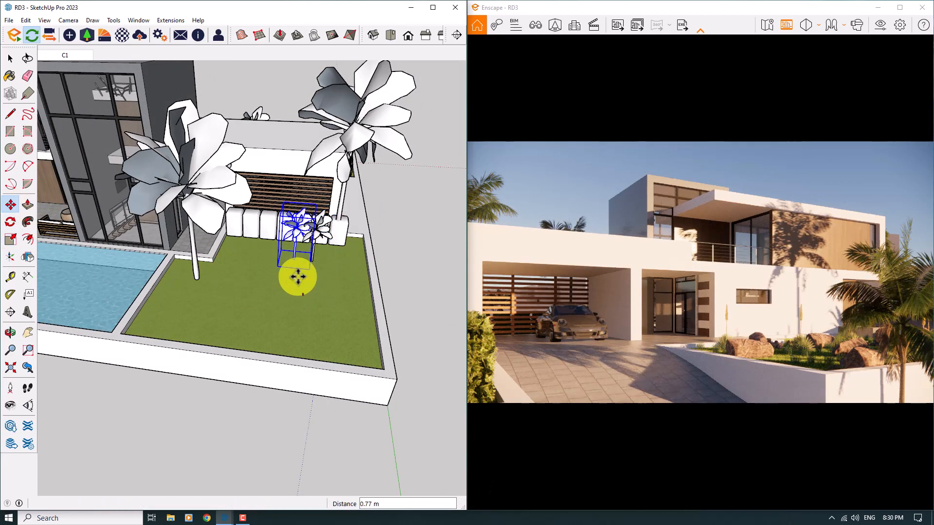
{"action": "type", "text": "5X"}
{"action": "key", "text": "Return"}
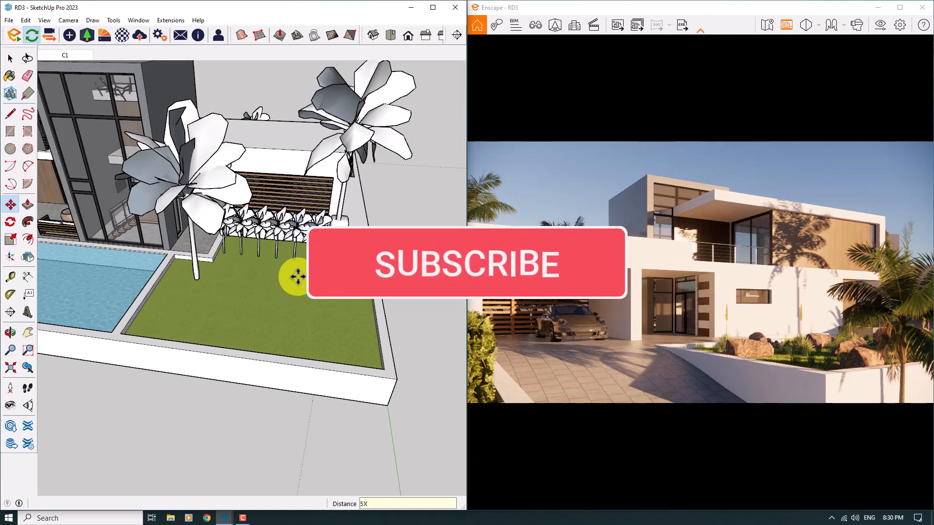
{"action": "key", "text": "space"}
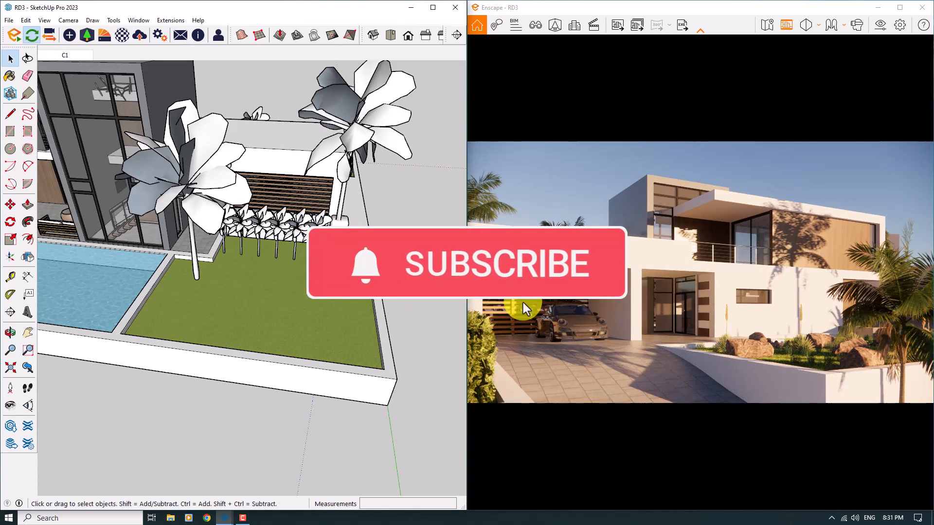
- Maximize the Enscape window and open the visual settings, placing them clear of the carport and entrance
{"action": "left_click", "coordinate": [900, 8]}
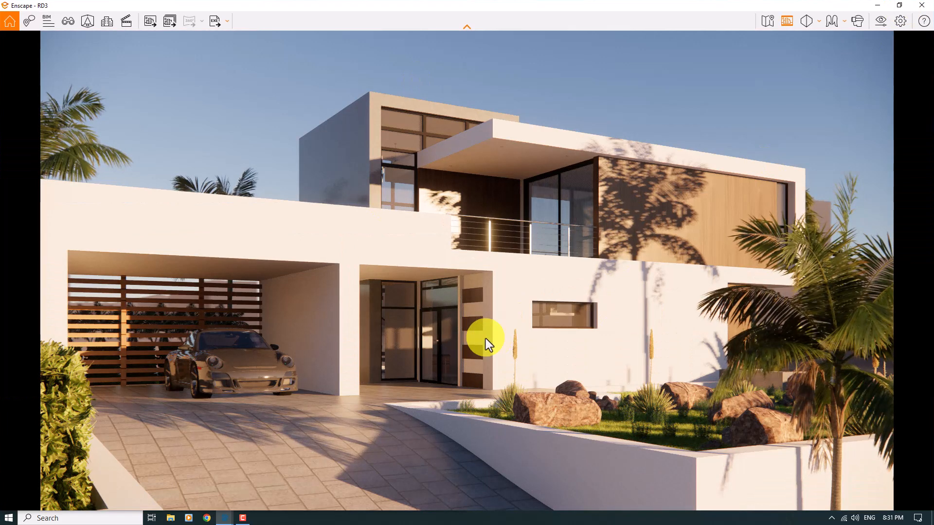
{"action": "left_click", "coordinate": [883, 26]}
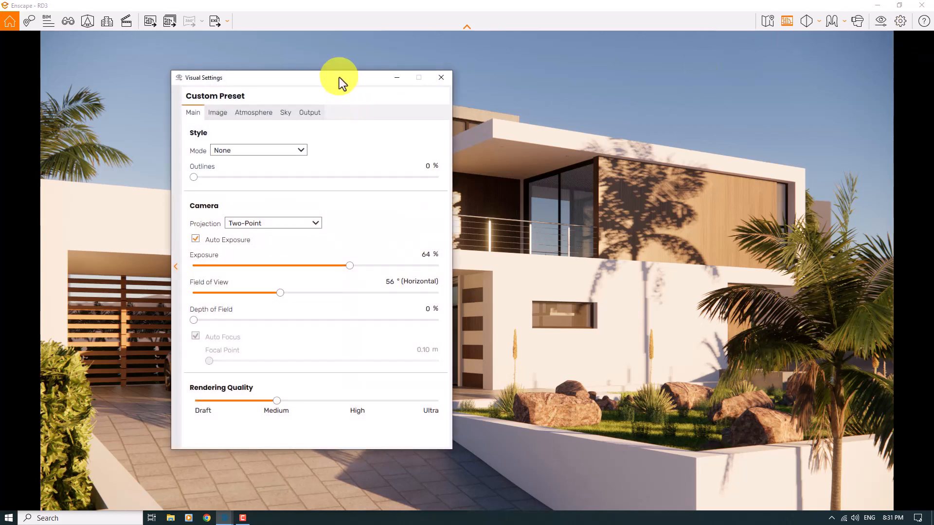
{"action": "left_click_drag", "start_coordinate": [339, 78], "coordinate": [815, 40]}
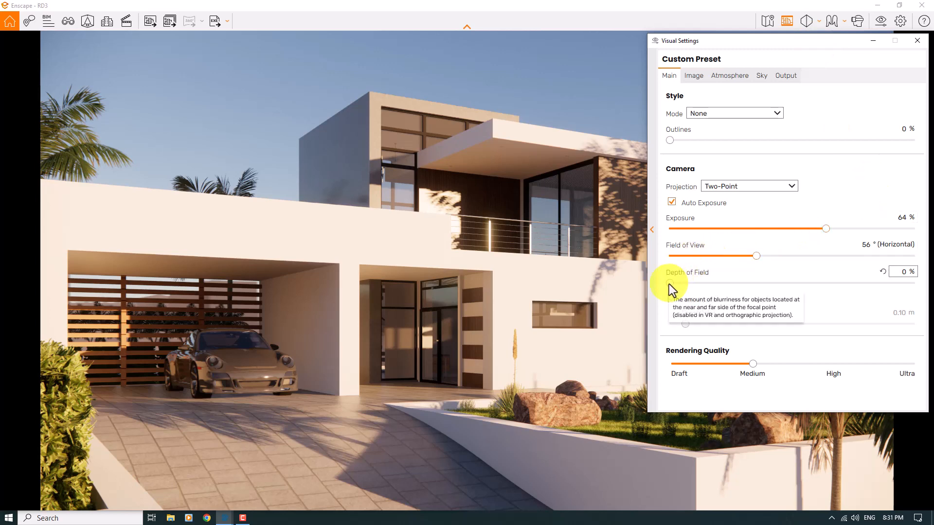
- Raise the camera's depth of field to 27 % and replace auto focus with a manual focal point of 17.10 m
{"action": "left_click_drag", "start_coordinate": [671, 284], "coordinate": [734, 285]}
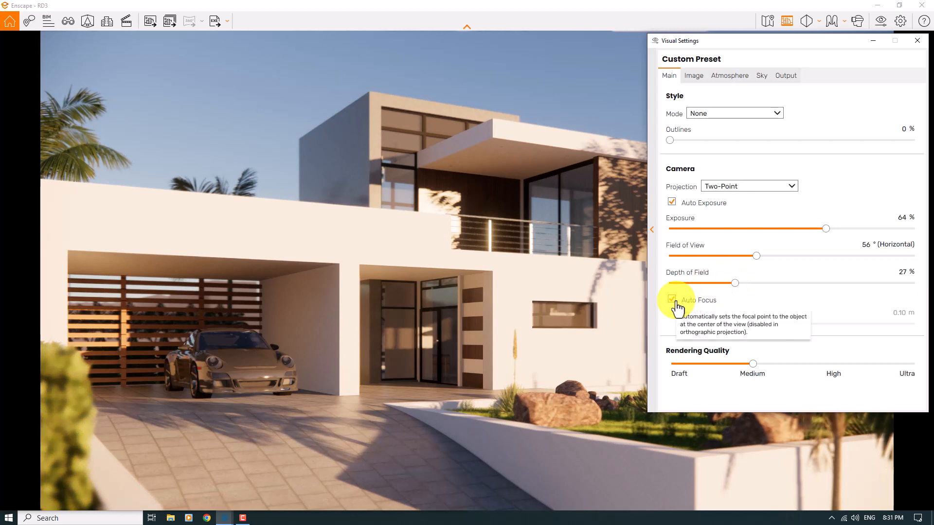
{"action": "left_click", "coordinate": [676, 300]}
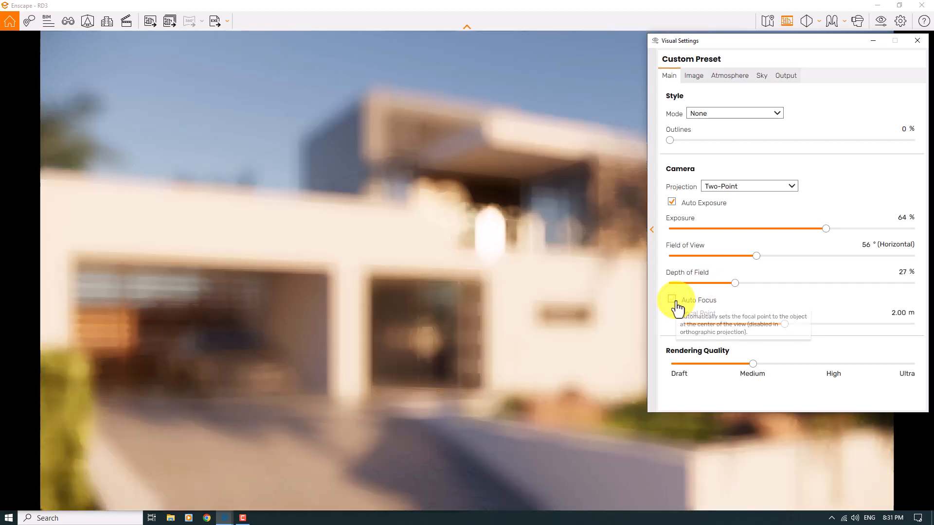
{"action": "left_click_drag", "start_coordinate": [787, 325], "coordinate": [757, 326]}
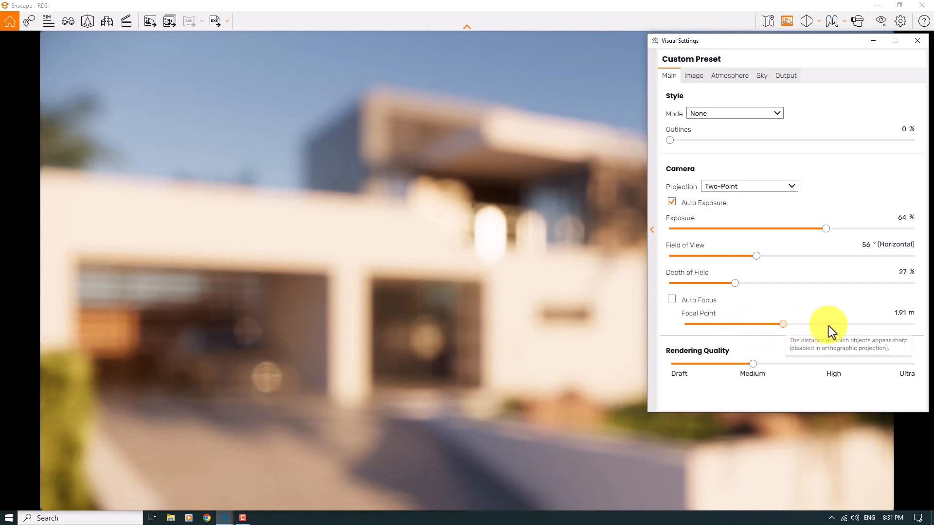
{"action": "left_click", "coordinate": [856, 323]}
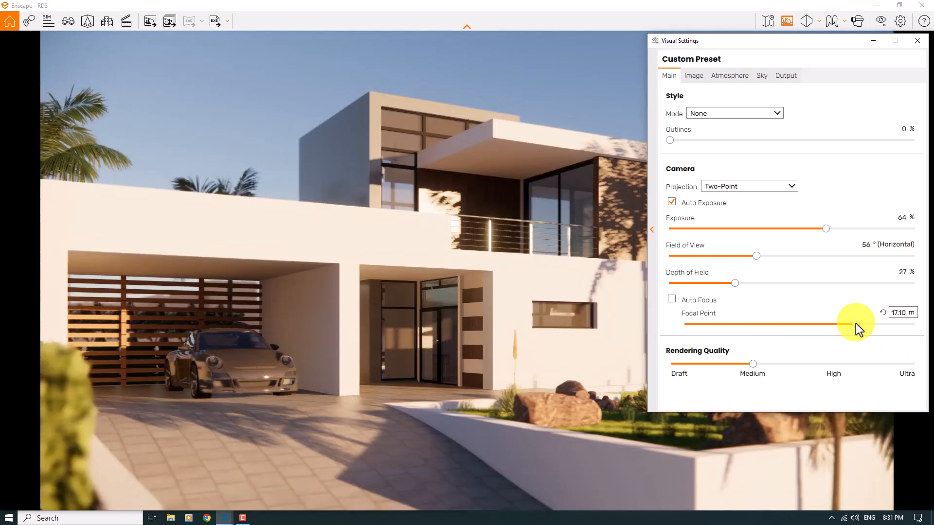
{"action": "left_click", "coordinate": [897, 315]}
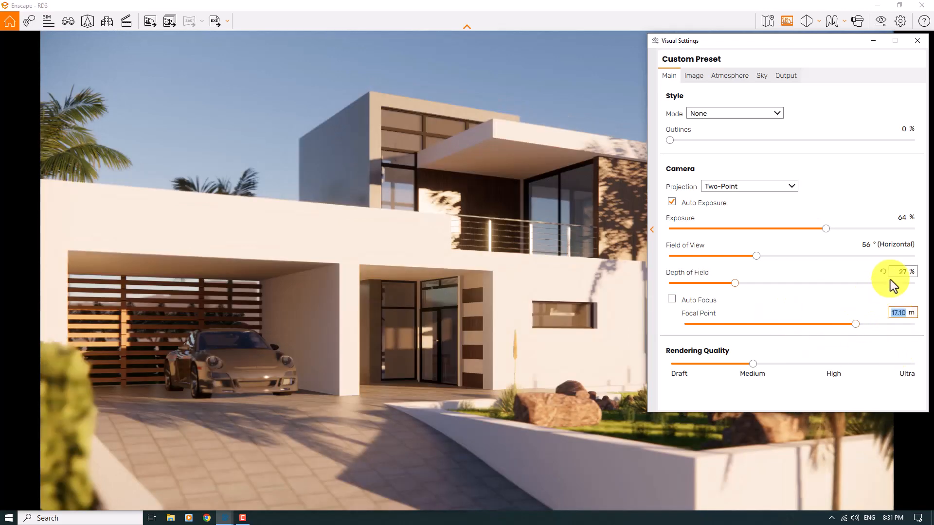
- Reduce the depth of field, trying 8 % before setting it to 13 %
{"action": "left_click", "coordinate": [900, 270]}
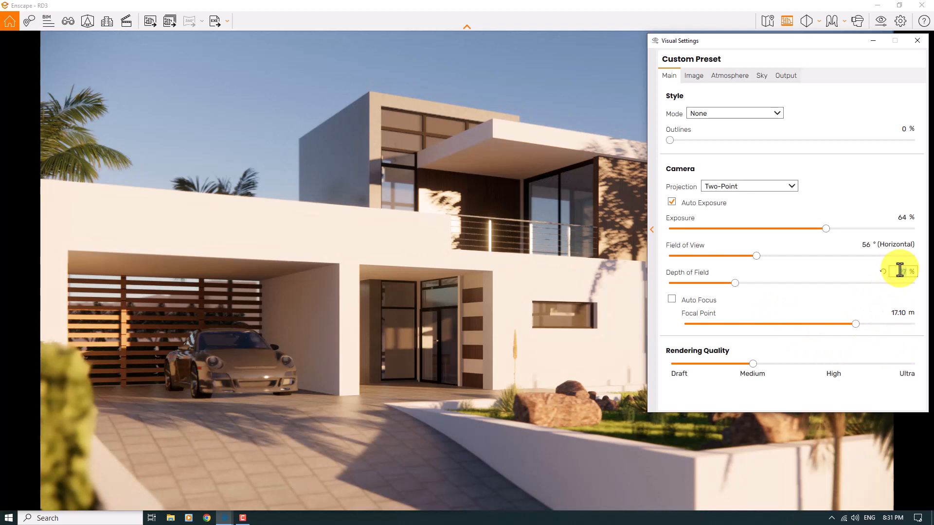
{"action": "type", "text": "8"}
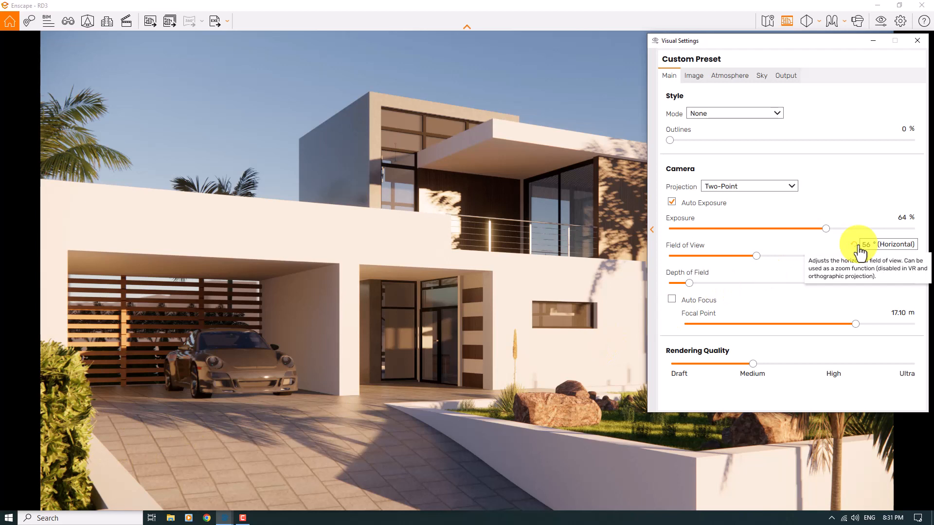
{"action": "left_click", "coordinate": [903, 272]}
{"action": "type", "text": "13"}
{"action": "key", "text": "Return"}
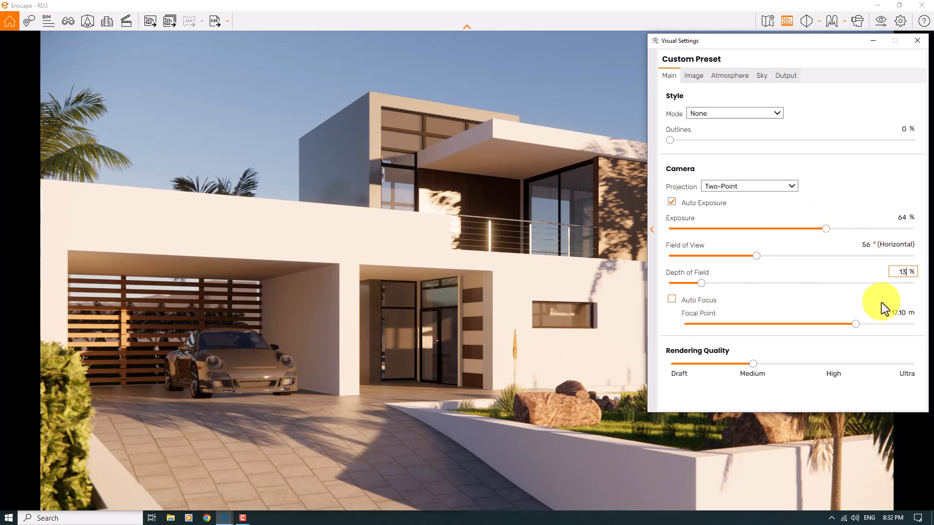
- Set the focal point to 17.08 m and open the image correction and effect settings
{"action": "type", "text": "17"}
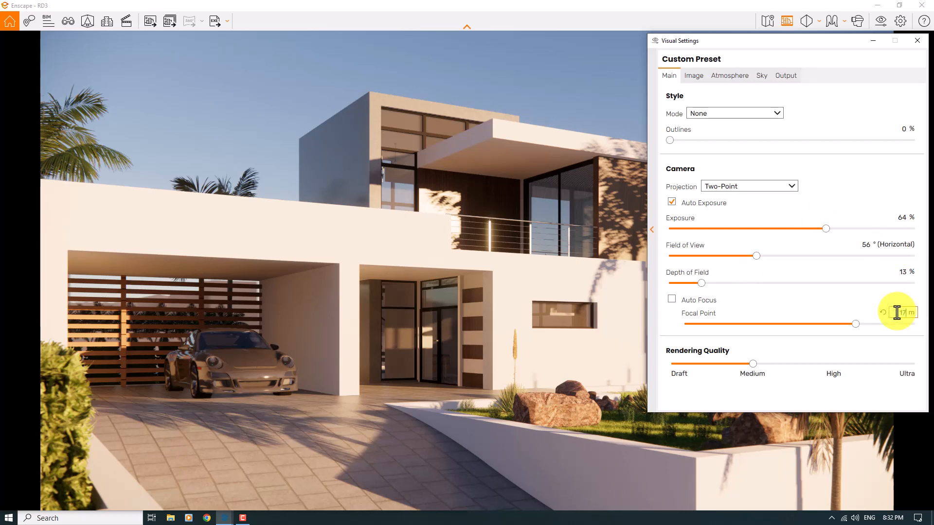
{"action": "type", "text": ".08"}
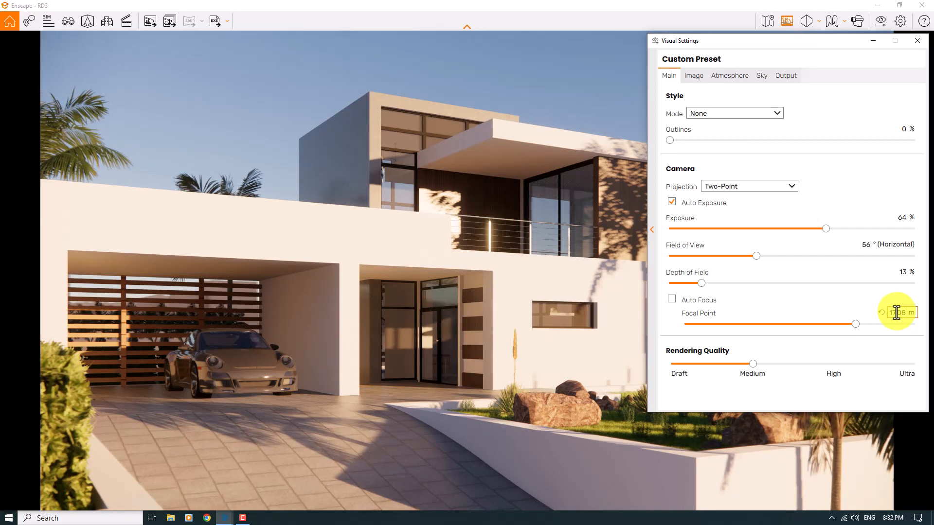
{"action": "left_click", "coordinate": [691, 74]}
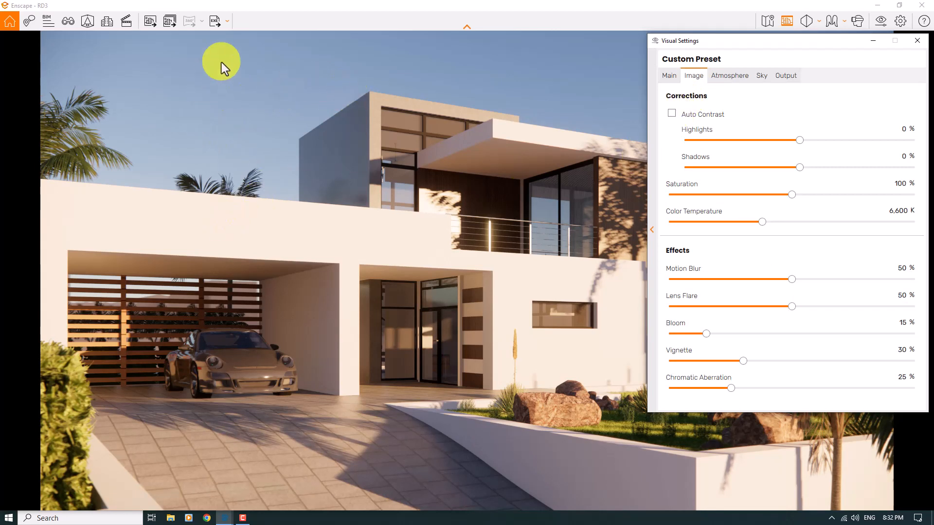
- Enable auto contrast and set the saturation to 98 %, after trying 118 %
{"action": "left_click", "coordinate": [672, 114]}
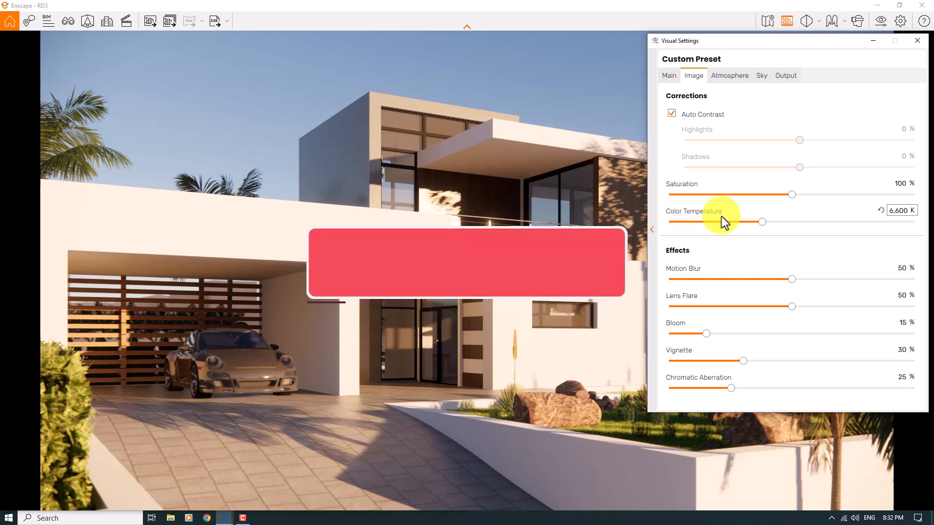
{"action": "left_click_drag", "start_coordinate": [792, 194], "coordinate": [813, 196]}
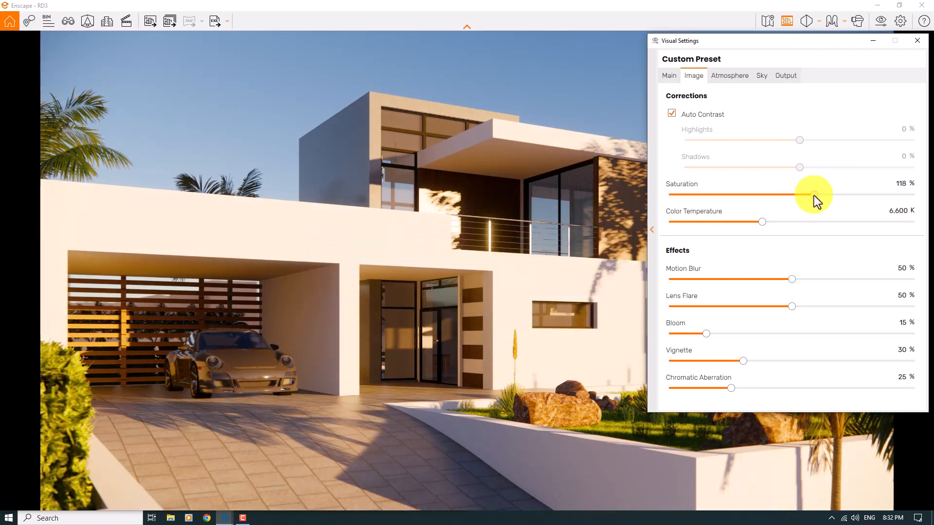
{"action": "left_click_drag", "start_coordinate": [813, 196], "coordinate": [790, 195]}
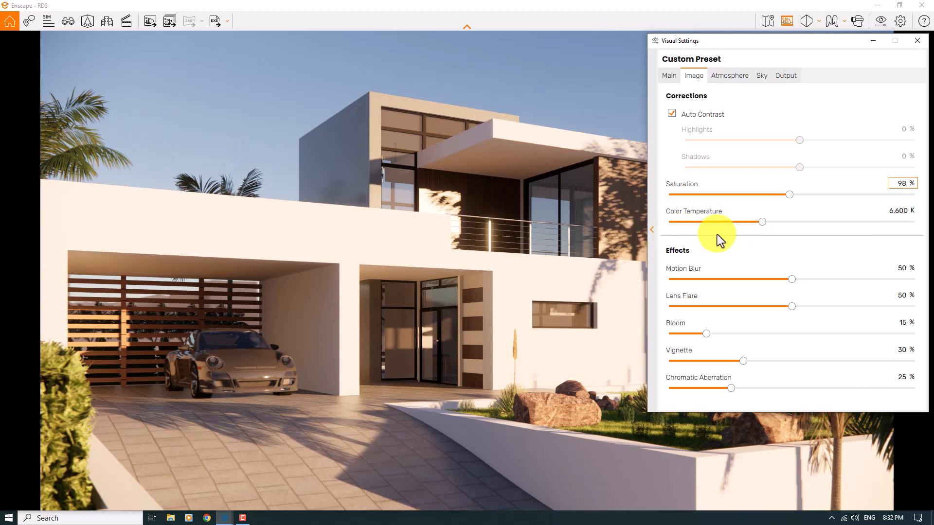
- Try a color temperature of 4,906 K, reset it to its default, and set motion blur to 0 %
{"action": "left_click_drag", "start_coordinate": [764, 222], "coordinate": [734, 220]}
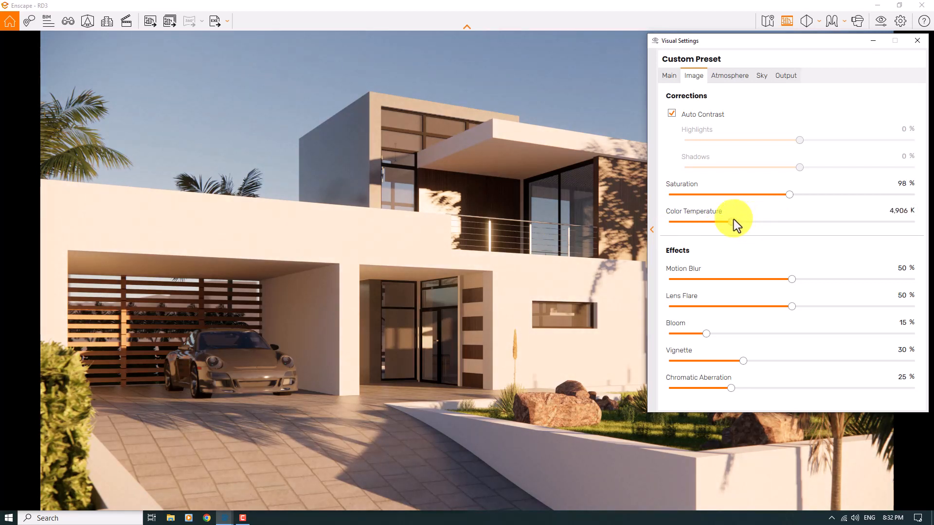
{"action": "left_click", "coordinate": [881, 211]}
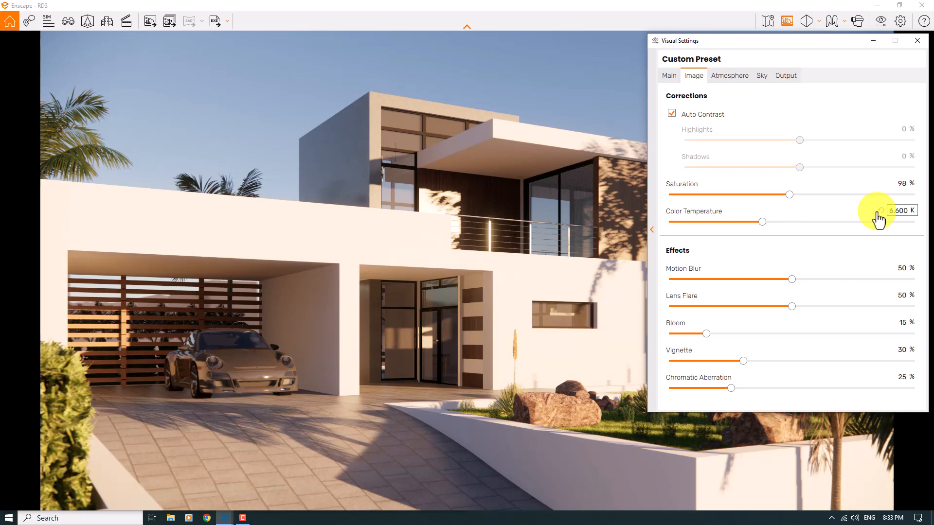
{"action": "left_click_drag", "start_coordinate": [792, 279], "coordinate": [613, 280]}
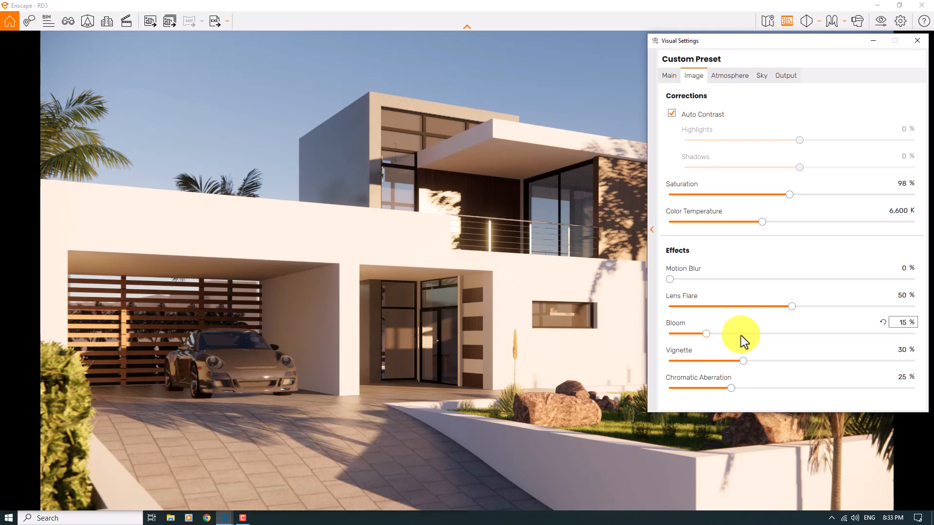
- Compare bloom at 26 % and 4 %, and set it to 39 %
{"action": "left_click", "coordinate": [709, 334]}
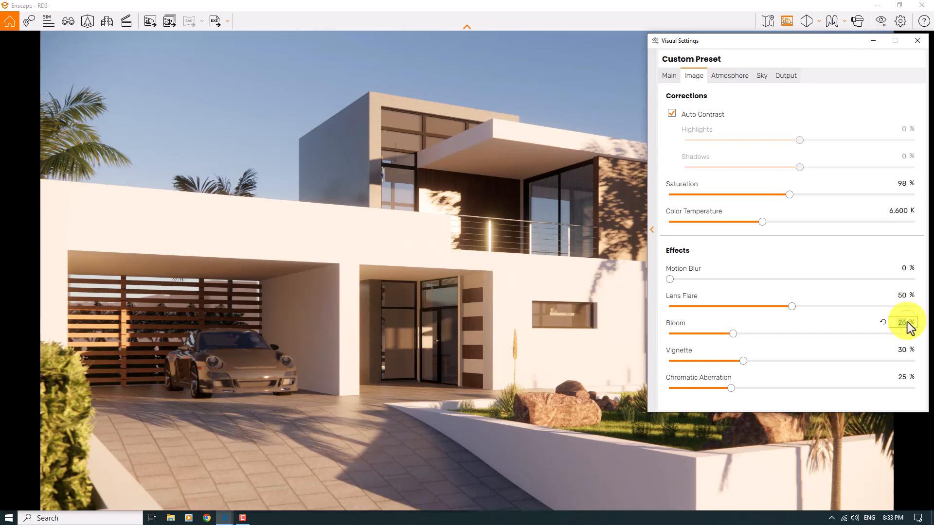
{"action": "type", "text": "4"}
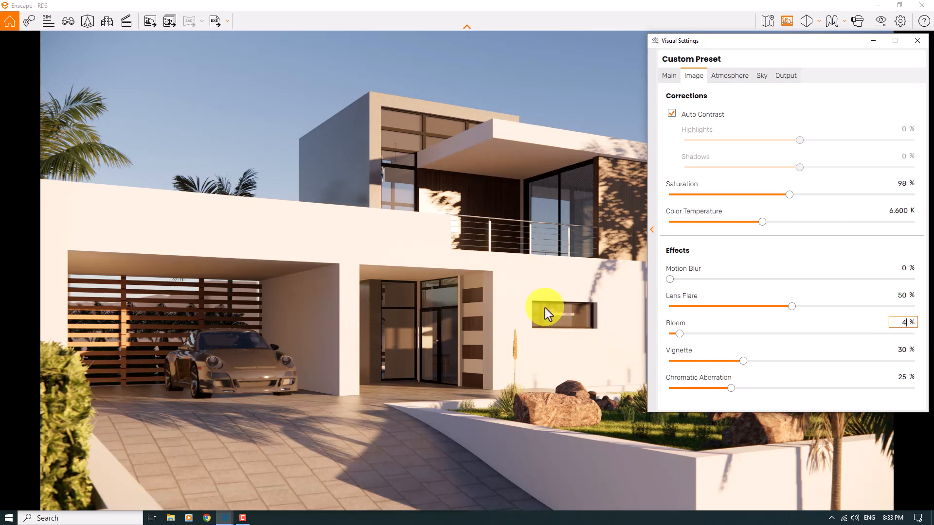
{"action": "double_click", "coordinate": [902, 323]}
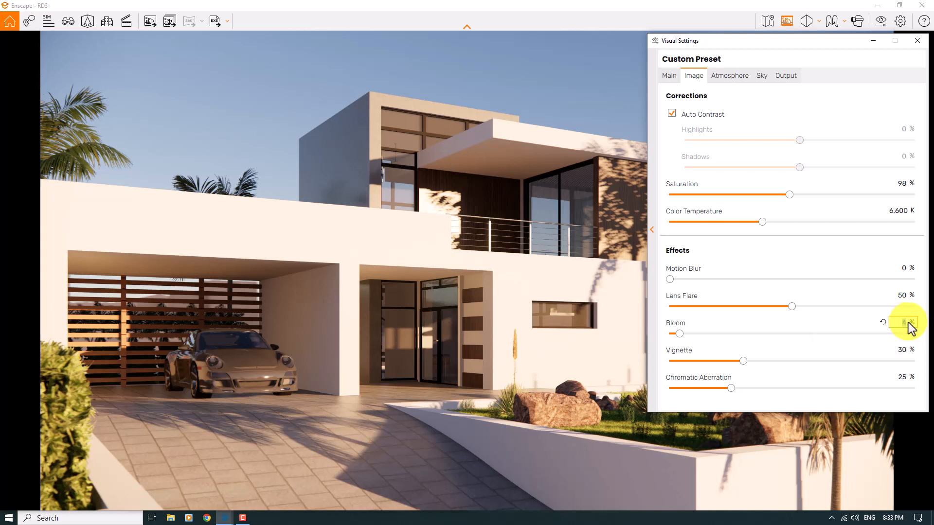
{"action": "type", "text": "39"}
{"action": "key", "text": "Return"}
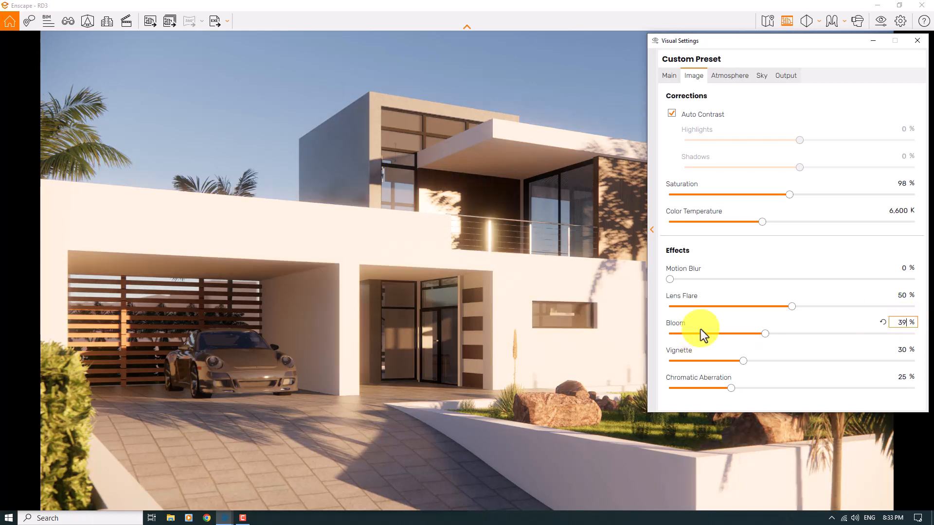
- Set the lens flare effect to 79 %
{"action": "left_click", "coordinate": [901, 297]}
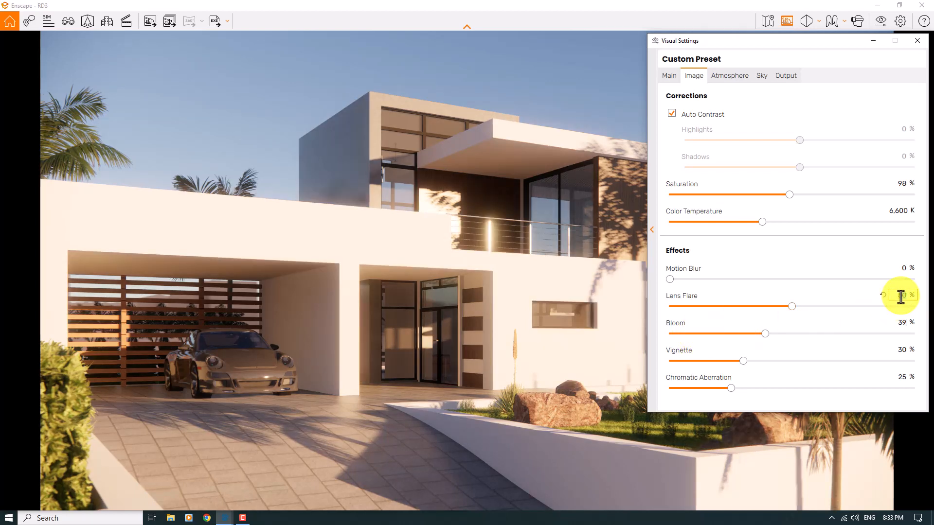
{"action": "key", "text": "Return"}
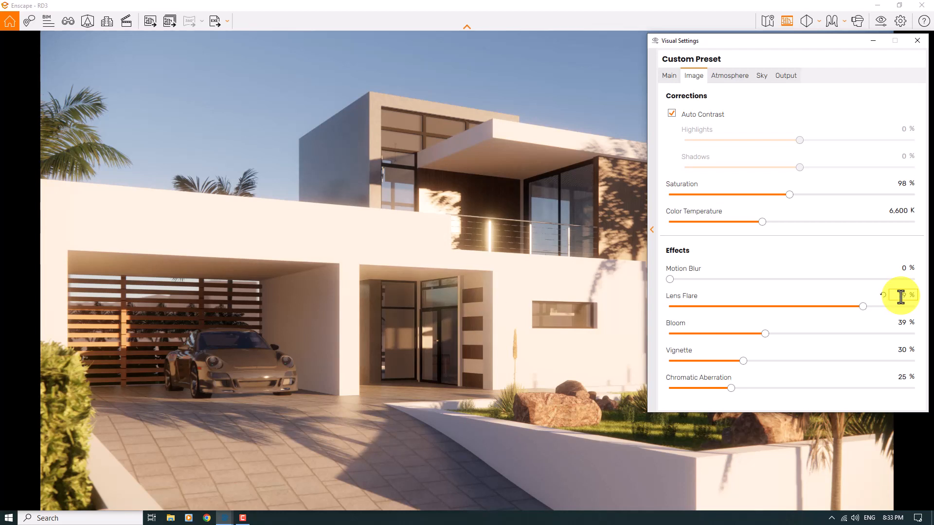
{"action": "left_click", "coordinate": [901, 297]}
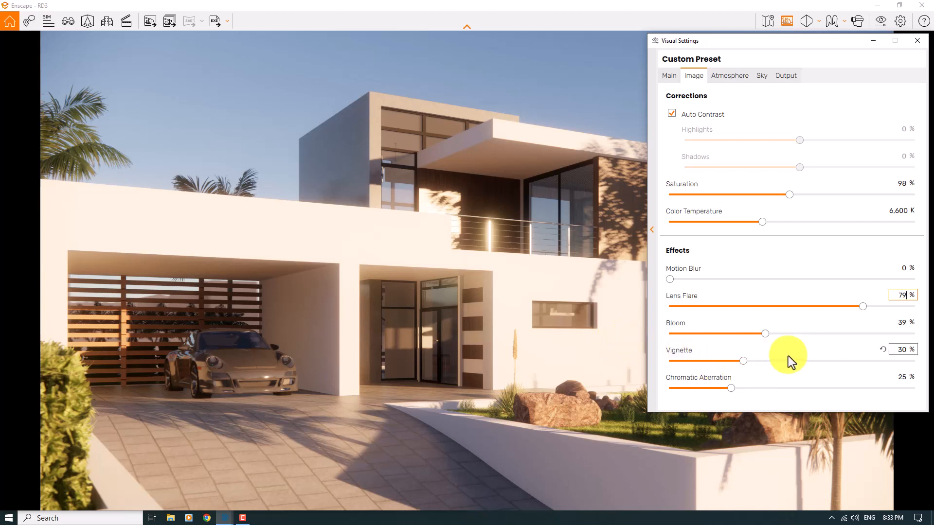
- Darken the image edges with the vignette, trying 32 % and 70 % before setting it to 54 %
{"action": "double_click", "coordinate": [901, 350]}
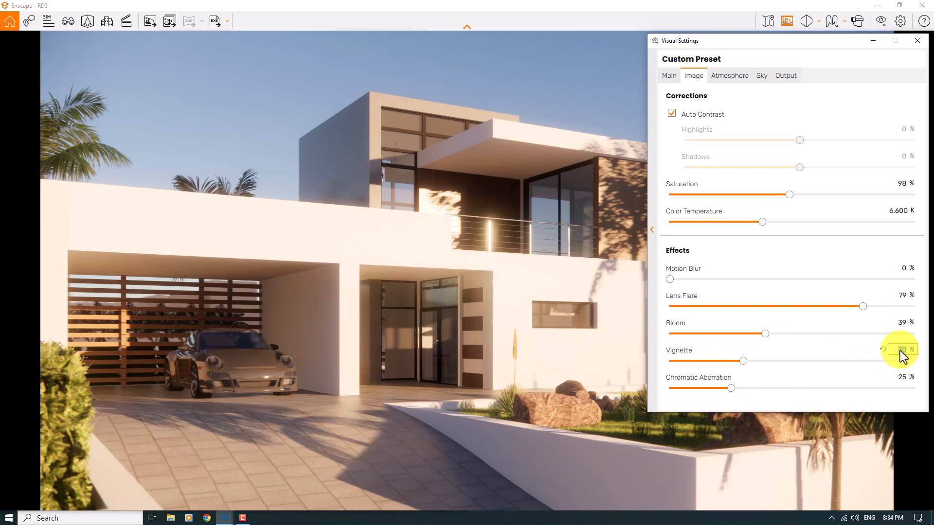
{"action": "type", "text": "32"}
{"action": "key", "text": "Return"}
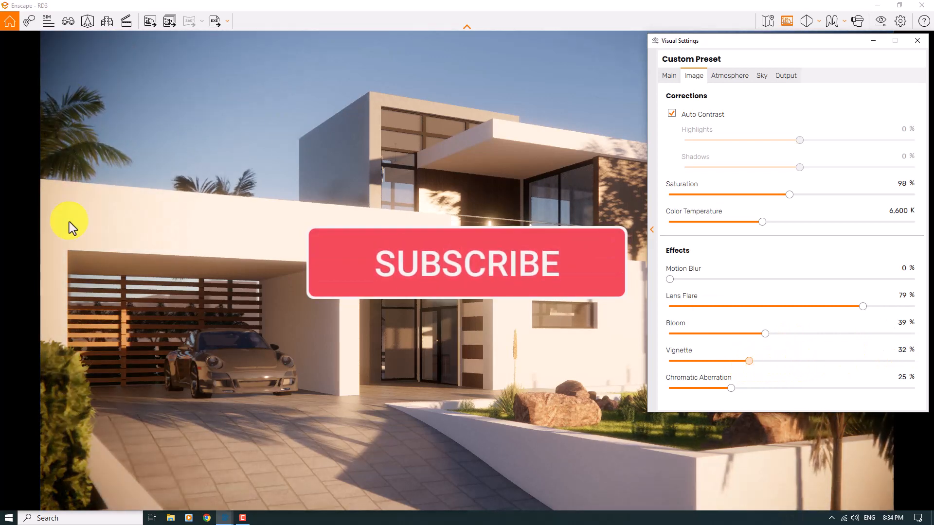
{"action": "left_click", "coordinate": [842, 361]}
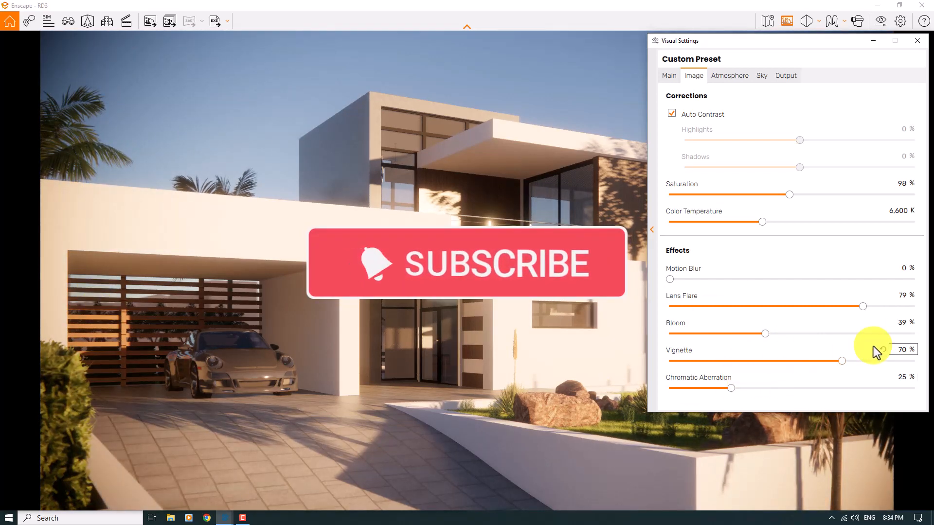
{"action": "left_click", "coordinate": [903, 352]}
{"action": "type", "text": "54"}
{"action": "key", "text": "Return"}
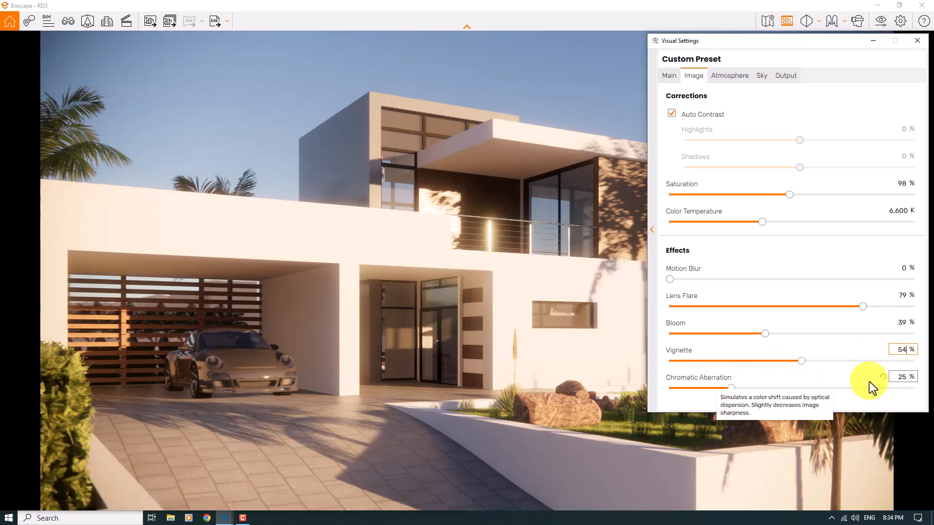
- Reduce the chromatic aberration to 12 %
{"action": "left_click", "coordinate": [905, 377]}
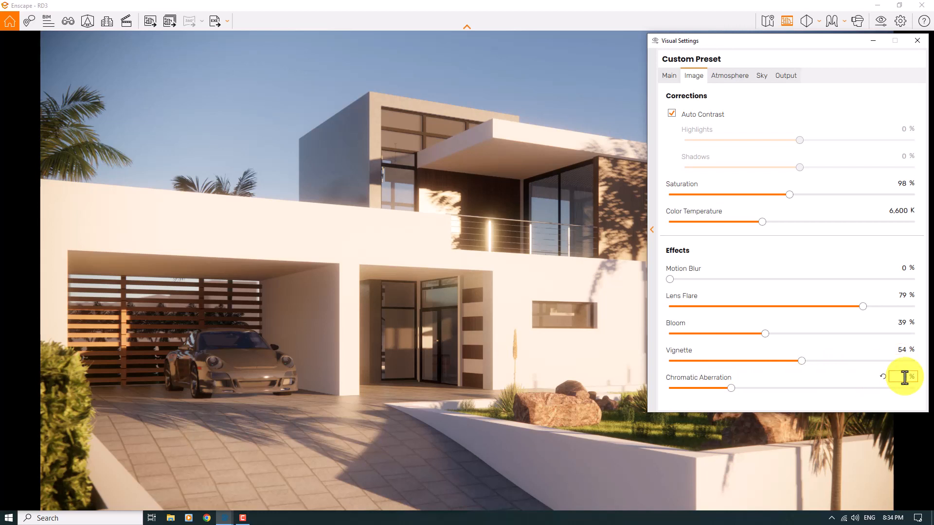
{"action": "type", "text": "10"}
{"action": "key", "text": "Return"}
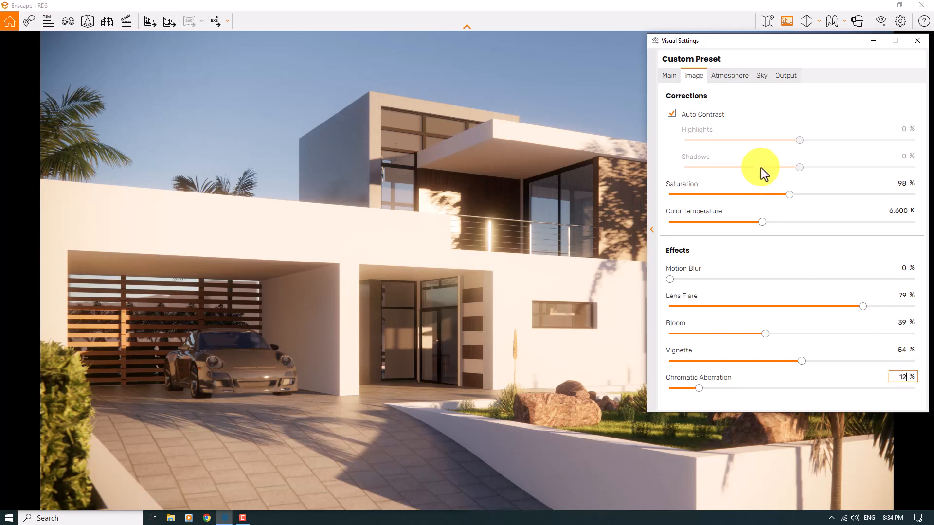
- In the atmosphere settings, test low sun brightness values of 2 % and 17 %, and set it to 61 %
{"action": "left_click", "coordinate": [739, 82]}
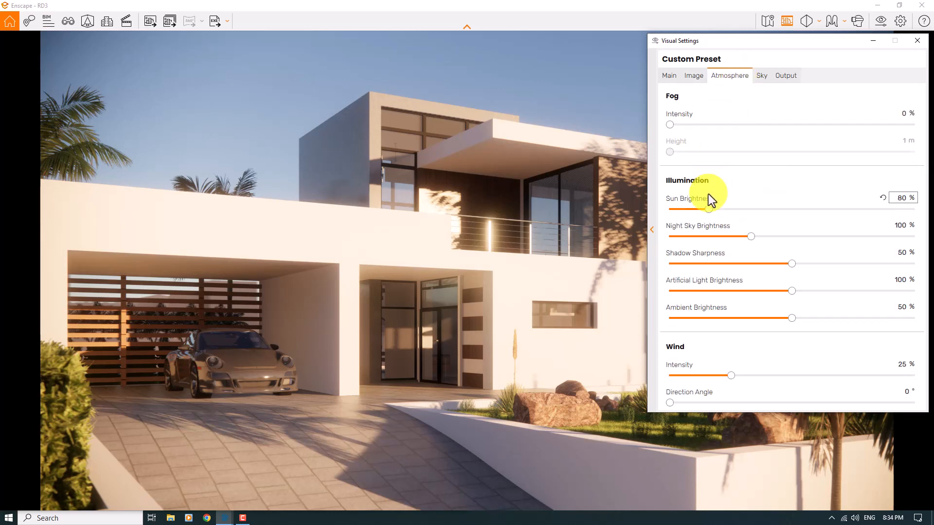
{"action": "left_click", "coordinate": [709, 210]}
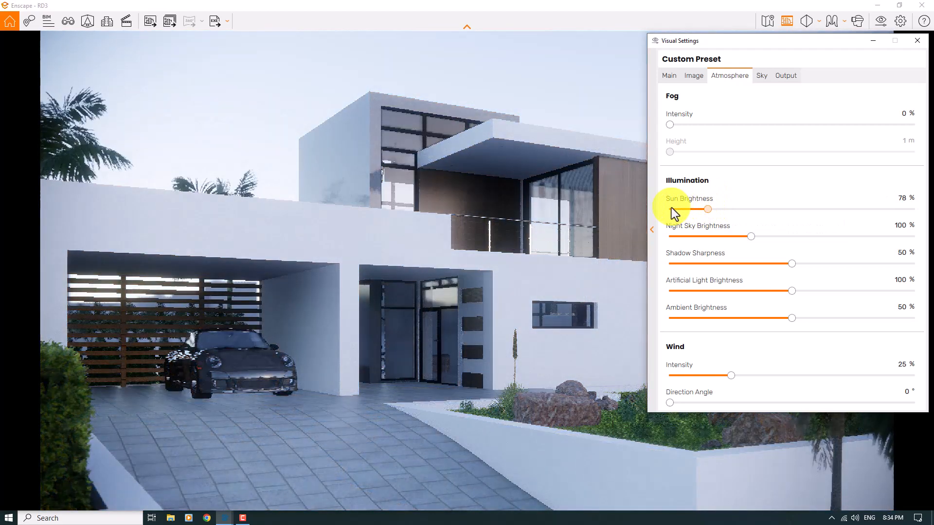
{"action": "left_click", "coordinate": [671, 209]}
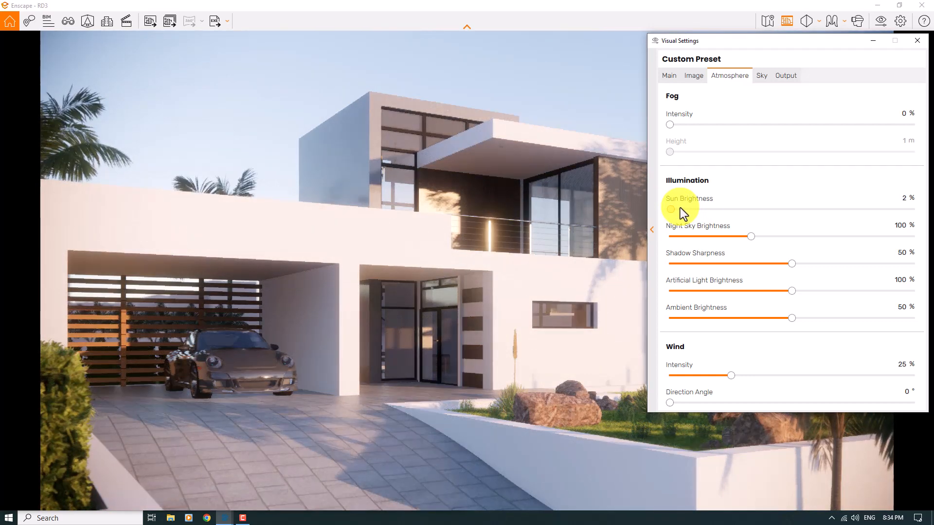
{"action": "left_click", "coordinate": [680, 209]}
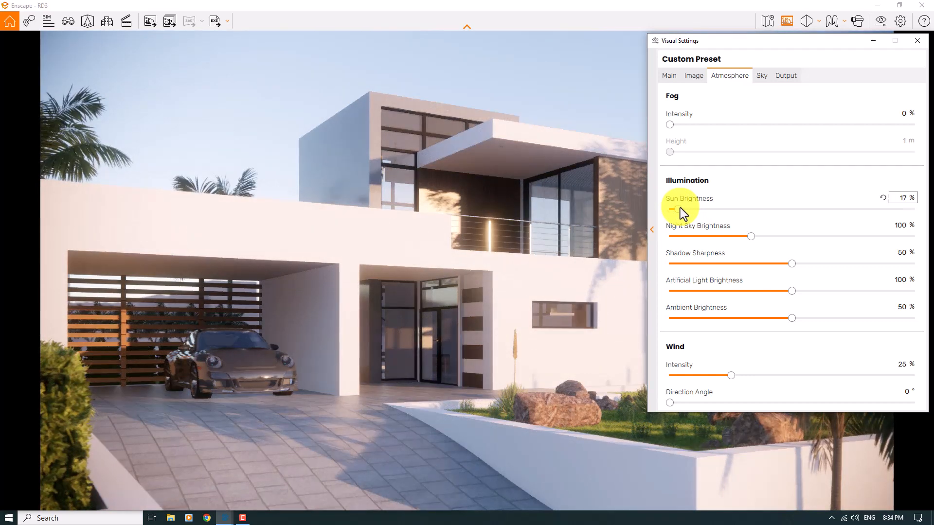
{"action": "double_click", "coordinate": [904, 199]}
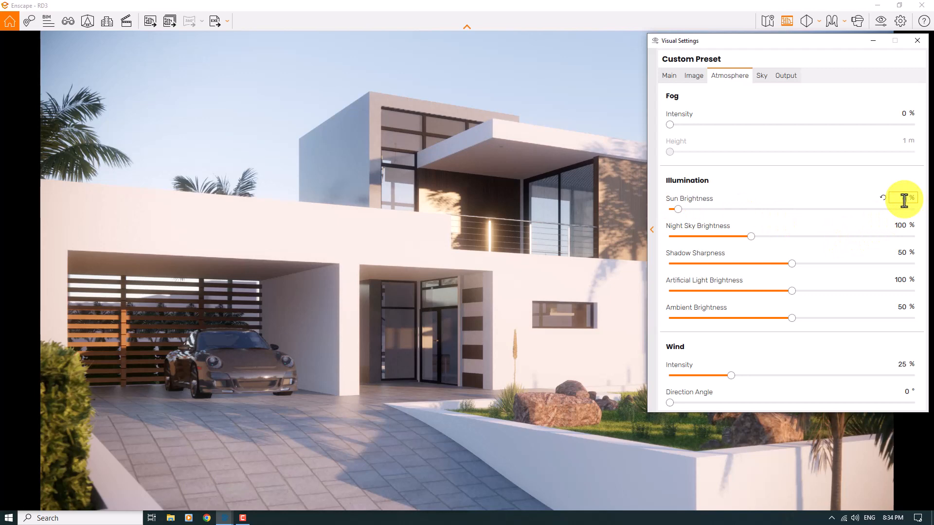
{"action": "key", "text": "Return"}
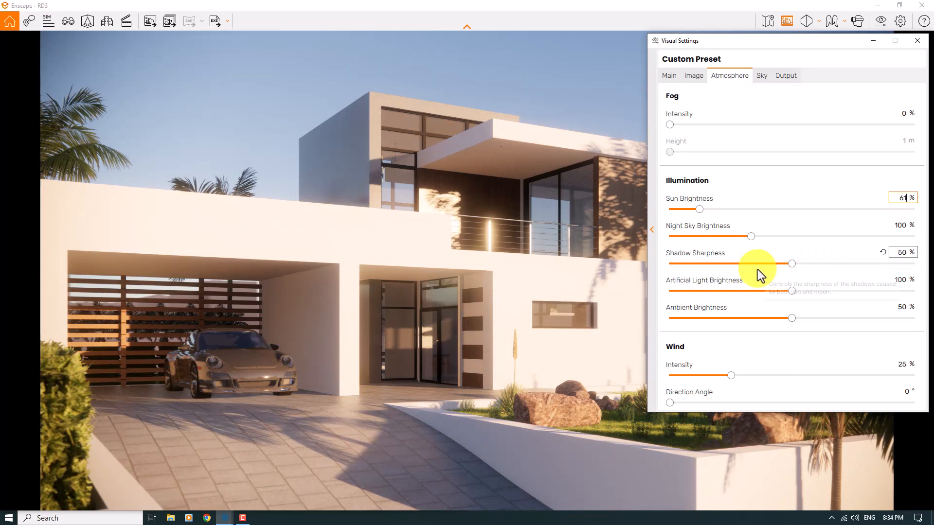
- Move the visual settings clear of the palm shadow on the upper wall and raise the shadow sharpness to 91 %
{"action": "left_click_drag", "start_coordinate": [762, 48], "coordinate": [318, 59]}
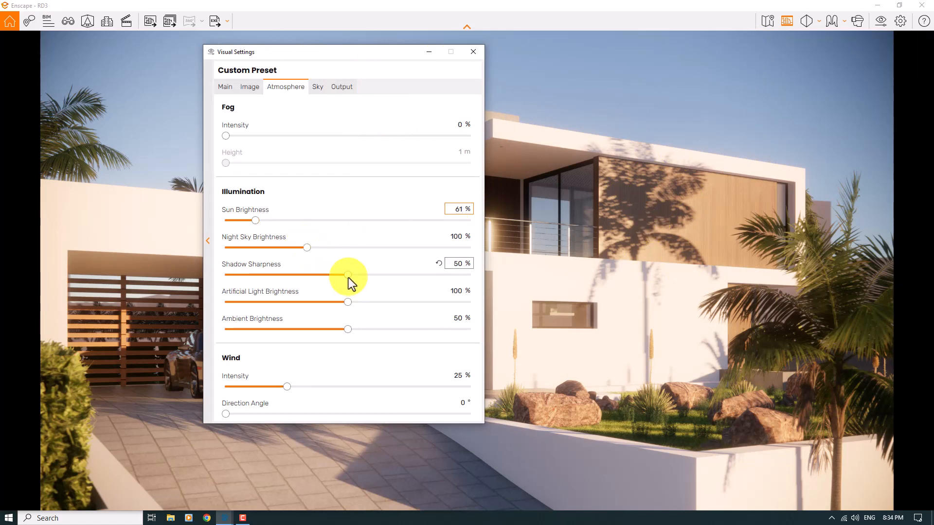
{"action": "left_click_drag", "start_coordinate": [350, 277], "coordinate": [353, 277]}
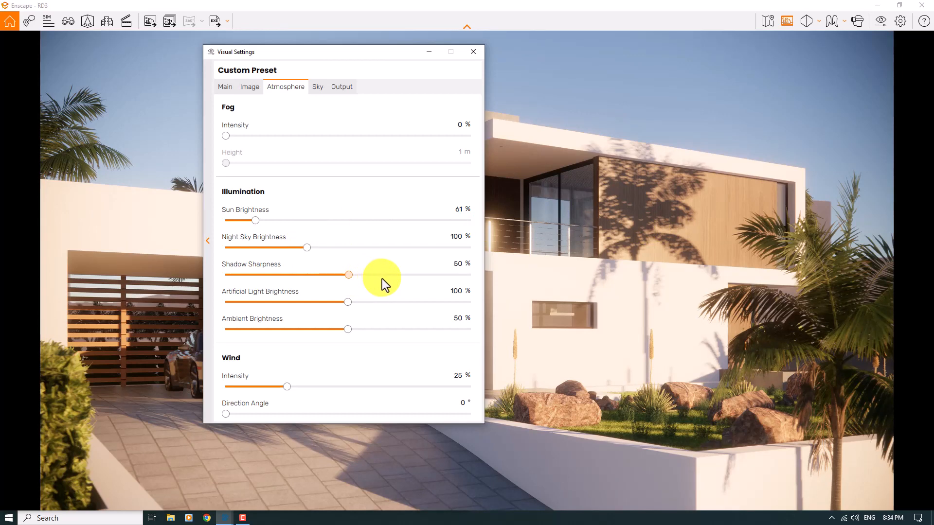
{"action": "key", "text": "Right"}
{"action": "key", "text": "Right"}
{"action": "key", "text": "Right"}
{"action": "key", "text": "Right"}
{"action": "key", "text": "Right"}
{"action": "key", "text": "Right"}
{"action": "key", "text": "Right"}
{"action": "key", "text": "Right"}
{"action": "key", "text": "Right"}
{"action": "key", "text": "Right"}
{"action": "key", "text": "Right"}
{"action": "key", "text": "Right"}
{"action": "key", "text": "Right"}
{"action": "key", "text": "Right"}
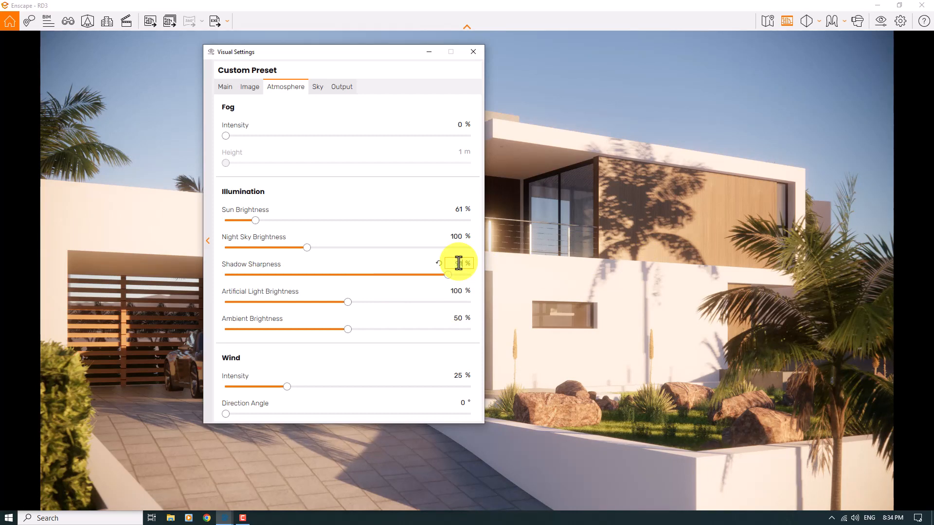
{"action": "left_click", "coordinate": [627, 249]}
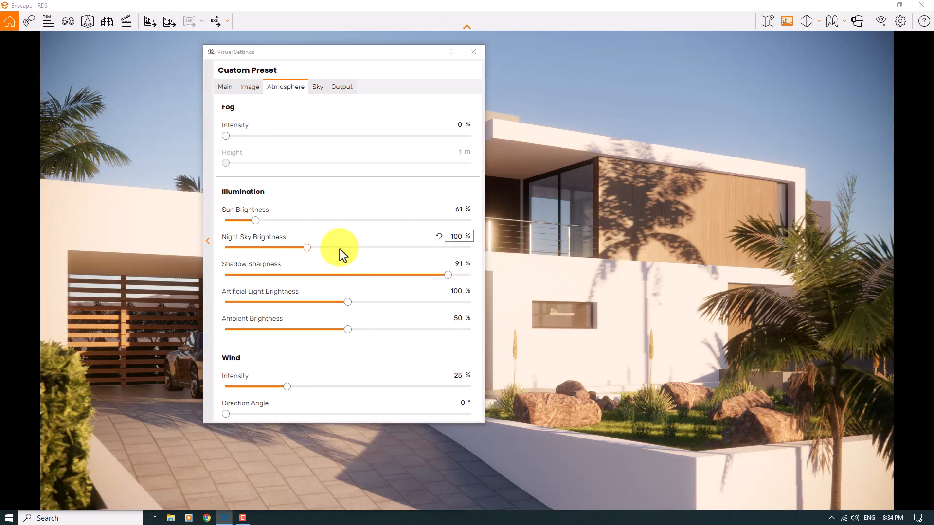
- Reposition the visual settings to check the shadows across the facade, and set the wind intensity to 0 %
{"action": "left_click_drag", "start_coordinate": [331, 49], "coordinate": [745, 59]}
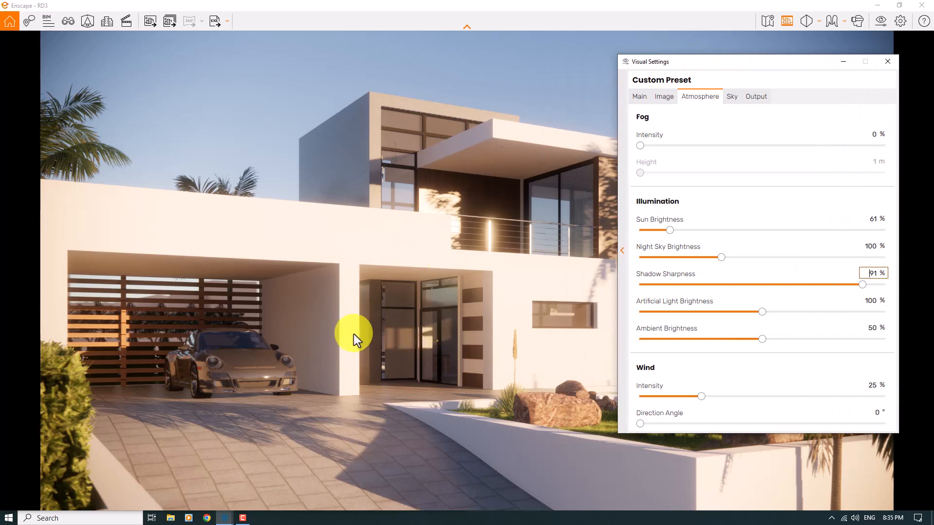
{"action": "left_click_drag", "start_coordinate": [670, 63], "coordinate": [365, 68]}
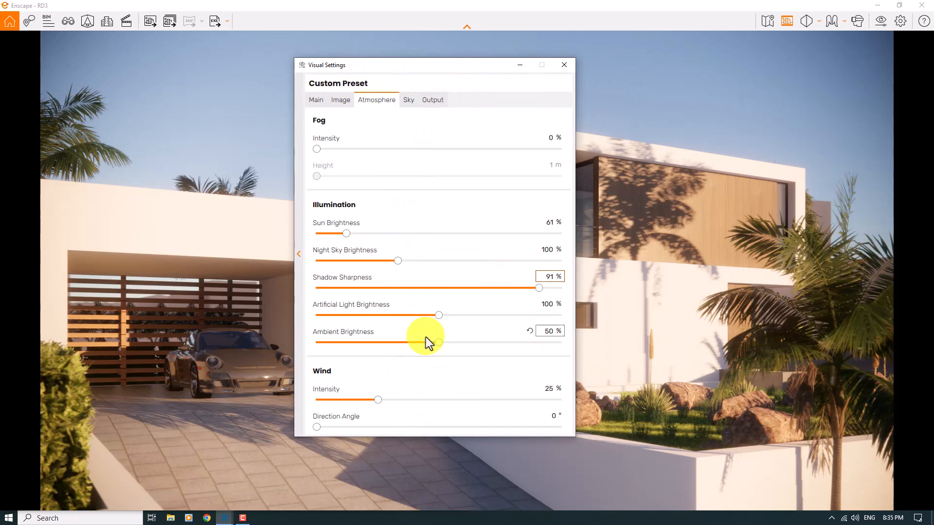
{"action": "type", "text": "0"}
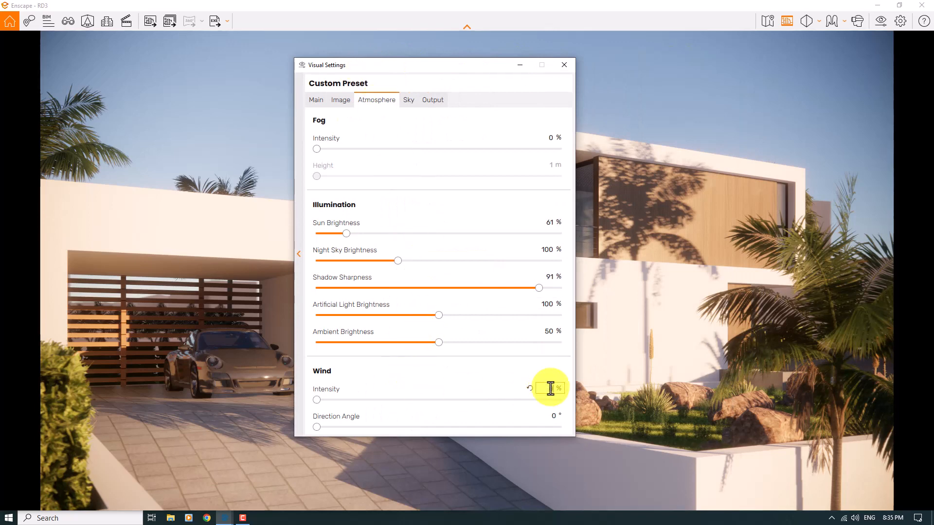
- Look over the sky settings and change the image output file format to JPEG
{"action": "left_click", "coordinate": [409, 101]}
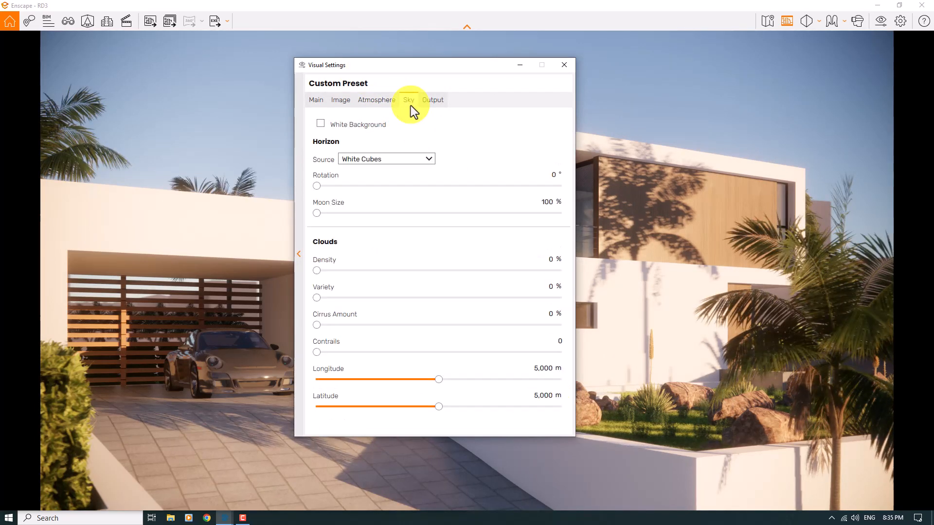
{"action": "left_click", "coordinate": [428, 101]}
{"action": "left_click", "coordinate": [391, 222]}
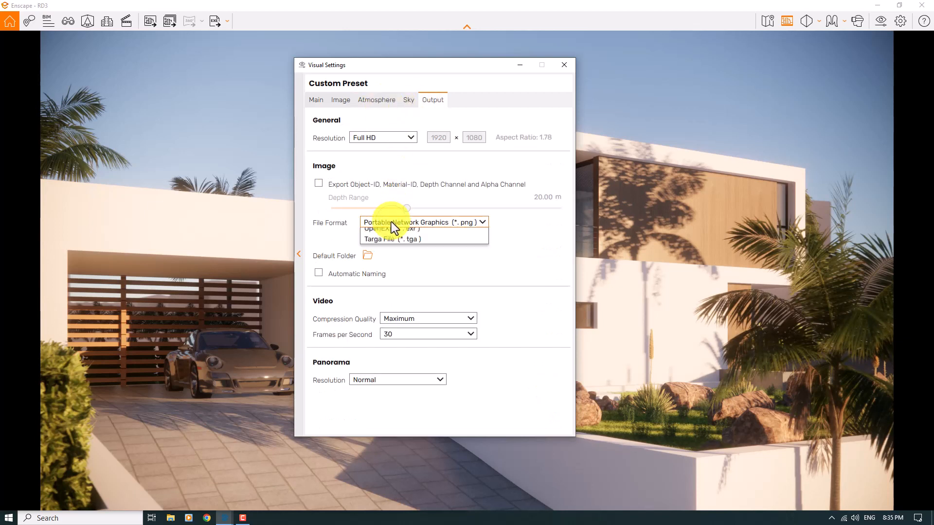
{"action": "left_click", "coordinate": [390, 247]}
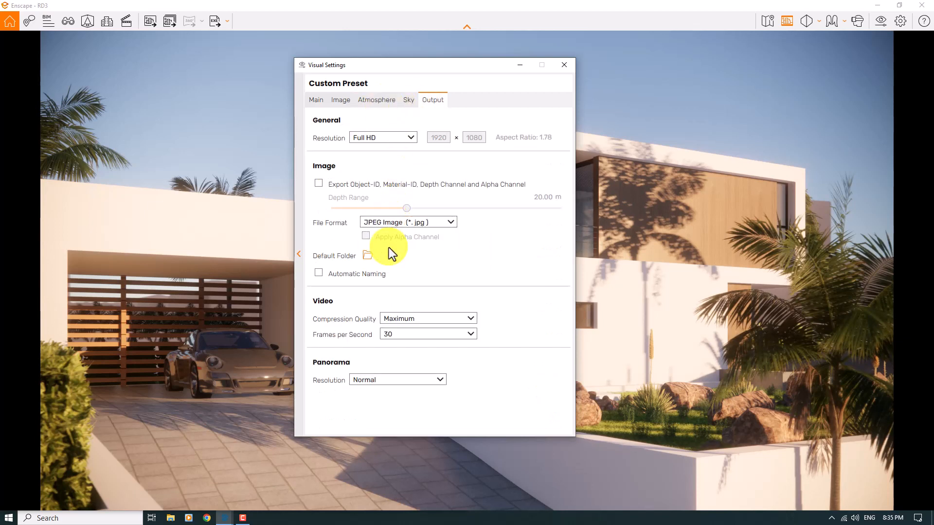
- Set the main rendering quality to High and close the visual settings
{"action": "left_click", "coordinate": [315, 101]}
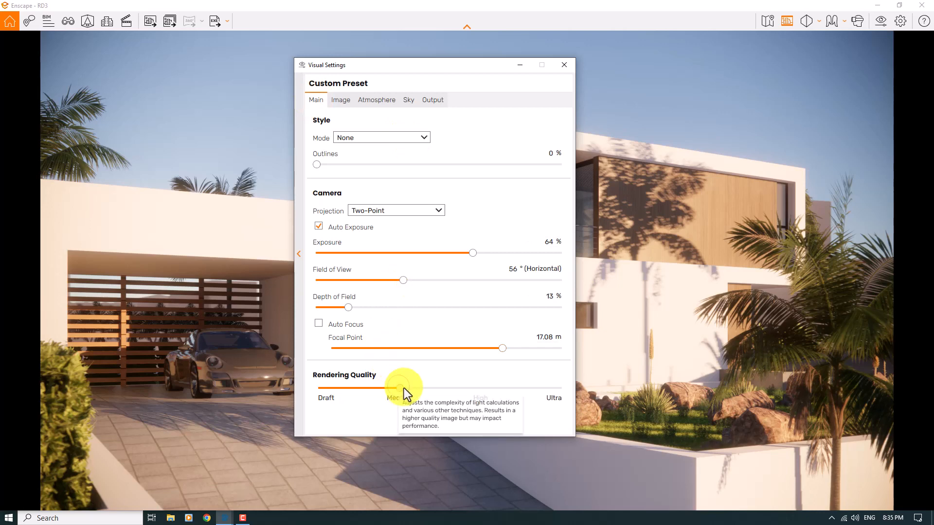
{"action": "left_click_drag", "start_coordinate": [404, 388], "coordinate": [473, 393]}
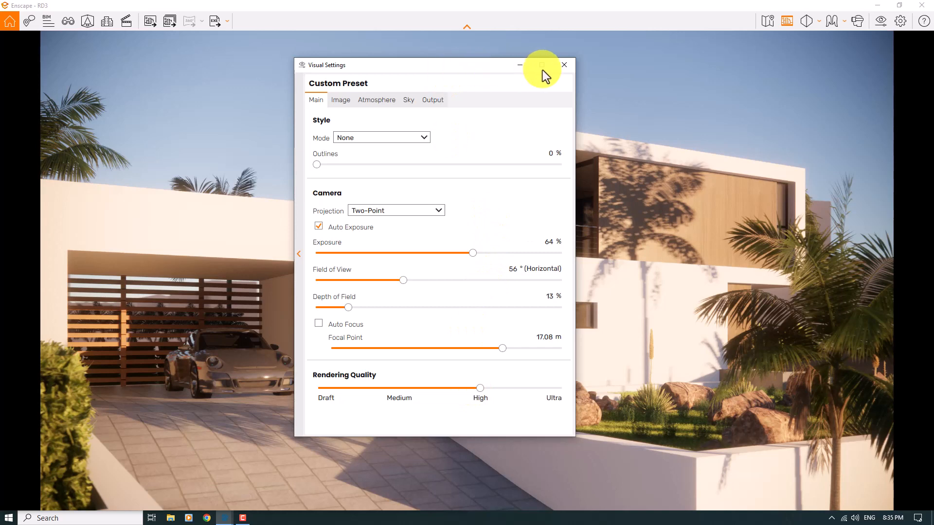
{"action": "left_click", "coordinate": [569, 66]}
- Bring up the SketchUp model beside the render, show its materials, and frame the car in the garage up close
{"action": "mouse_move", "coordinate": [476, 4]}
{"action": "left_mouse_down"}
{"action": "mouse_move", "coordinate": [877, 106]}
{"action": "mouse_move", "coordinate": [933, 160]}
{"action": "left_mouse_up"}
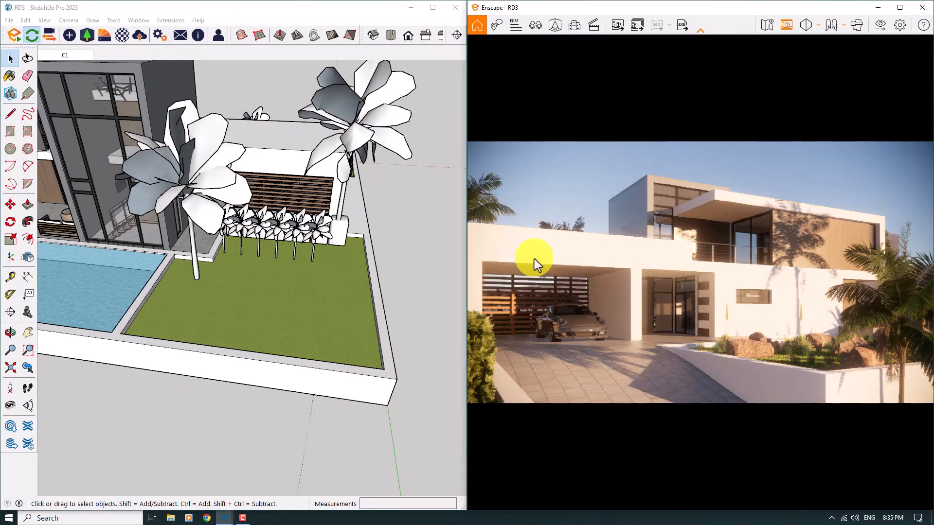
{"action": "left_click", "coordinate": [10, 77]}
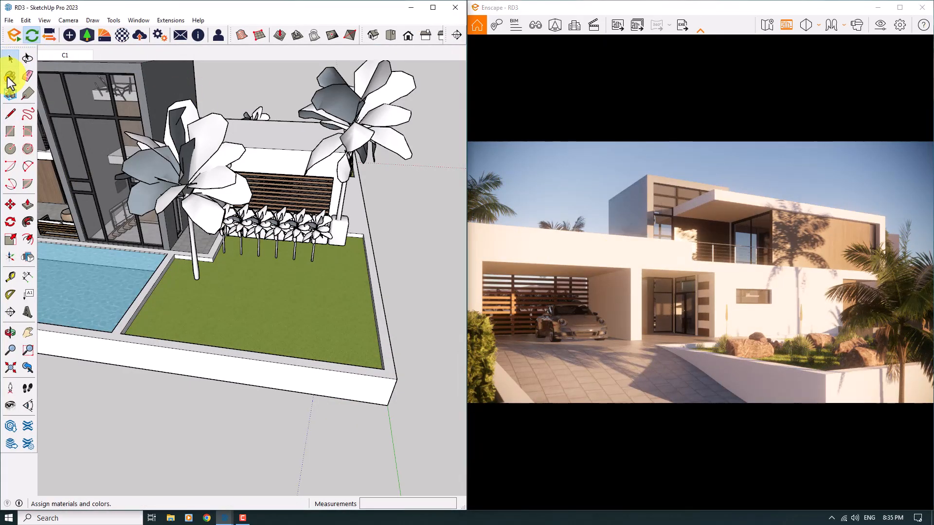
{"action": "left_click", "coordinate": [121, 35]}
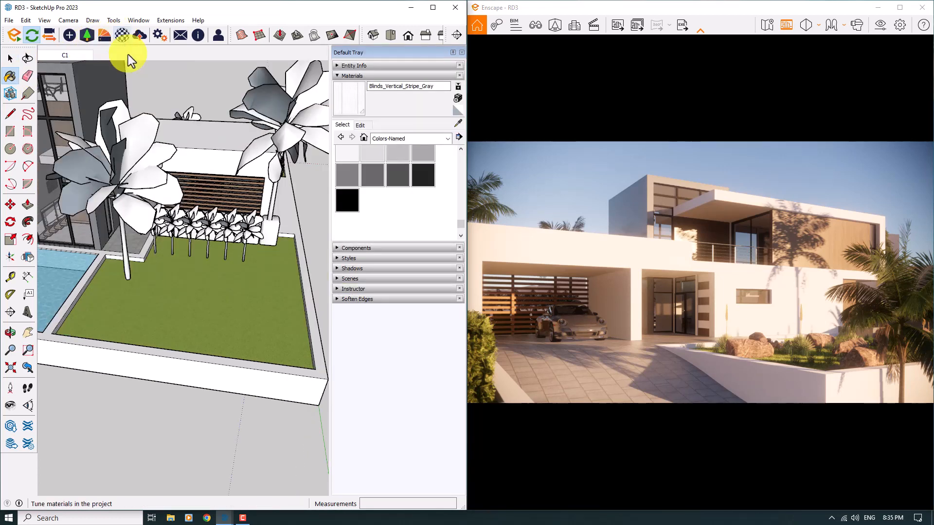
{"action": "mouse_move", "coordinate": [257, 202]}
{"action": "middle_mouse_down"}
{"action": "mouse_move", "coordinate": [36, 226]}
{"action": "mouse_move", "coordinate": [226, 225]}
{"action": "mouse_move", "coordinate": [9, 314]}
{"action": "mouse_move", "coordinate": [55, 211]}
{"action": "middle_mouse_up"}
{"action": "scroll", "coordinate": [122, 184], "scroll_direction": "up", "scroll_amount": 10}
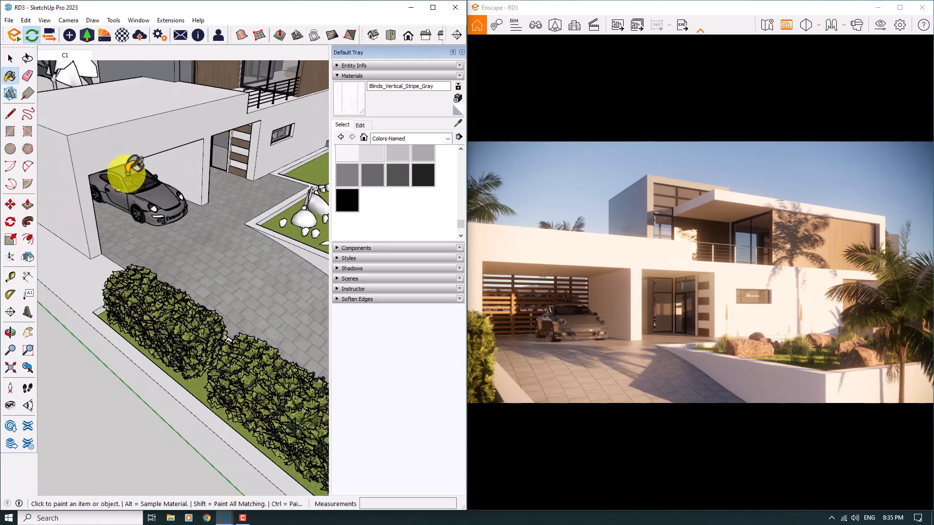
{"action": "scroll", "coordinate": [138, 200], "scroll_direction": "up", "scroll_amount": 5}
{"action": "middle_click_drag", "start_coordinate": [235, 250], "coordinate": [73, 229]}
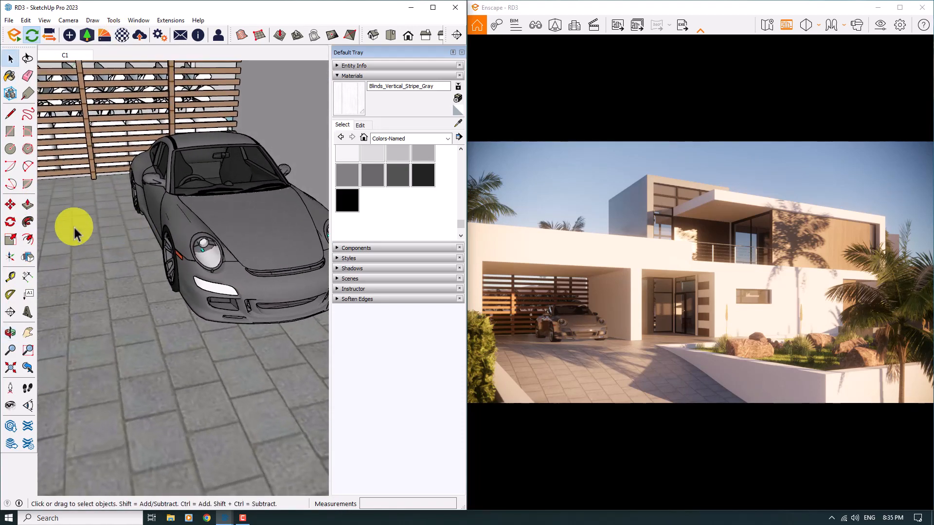
{"action": "scroll", "coordinate": [63, 232], "scroll_direction": "down", "scroll_amount": 3}
{"action": "scroll", "coordinate": [158, 225], "scroll_direction": "up", "scroll_amount": 4}
{"action": "middle_click_drag", "start_coordinate": [162, 227], "coordinate": [201, 232]}
{"action": "scroll", "coordinate": [171, 252], "scroll_direction": "up", "scroll_amount": 3}
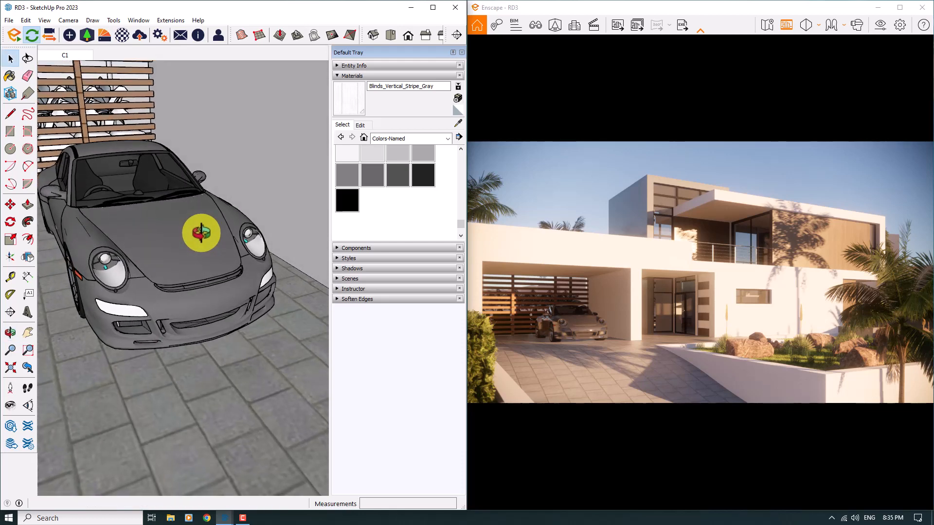
- Open the Enscape material editor and load the car's body paint by sampling it from the hood
{"action": "left_click", "coordinate": [121, 35]}
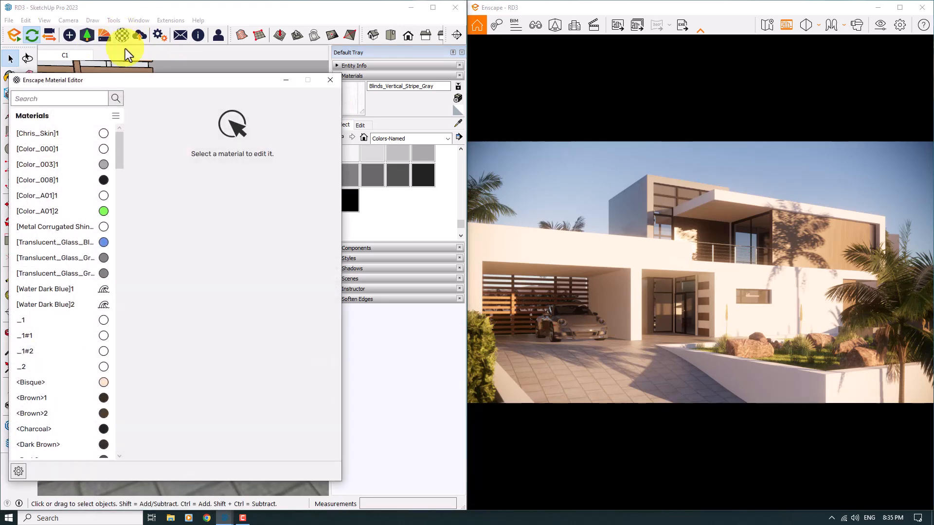
{"action": "left_click_drag", "start_coordinate": [138, 80], "coordinate": [252, 292]}
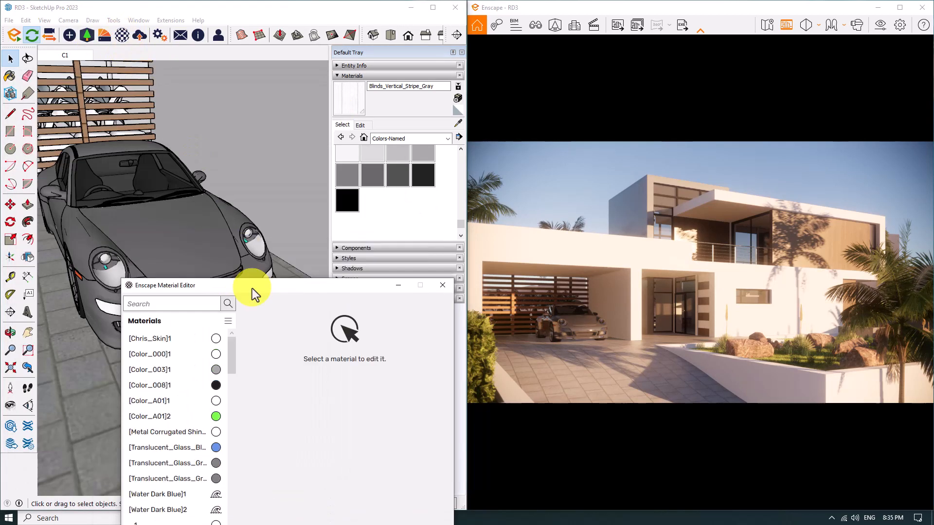
{"action": "left_click", "coordinate": [458, 124]}
{"action": "left_click", "coordinate": [184, 232]}
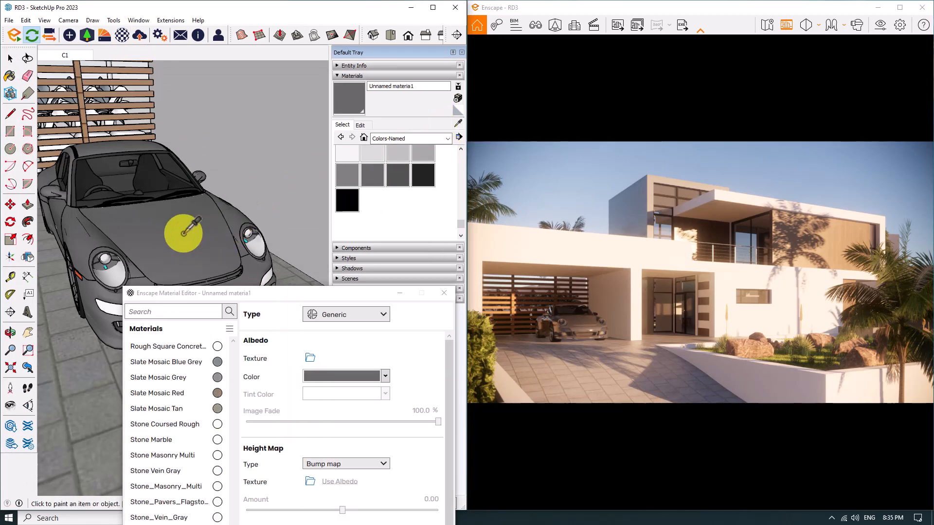
{"action": "left_click_drag", "start_coordinate": [257, 299], "coordinate": [153, 105]}
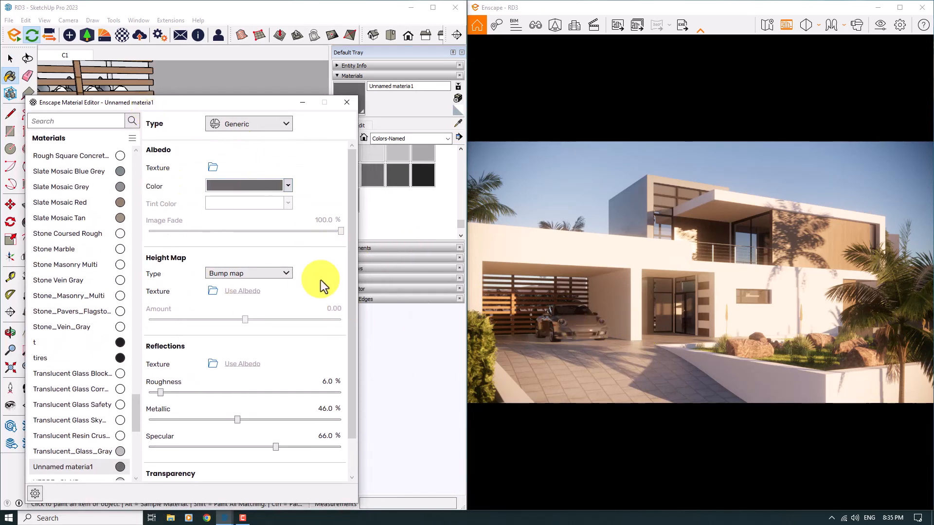
- Try white, bright blue, black, coral red and medium gray as the albedo color of the car paint
{"action": "left_click", "coordinate": [287, 191]}
{"action": "left_click", "coordinate": [291, 235]}
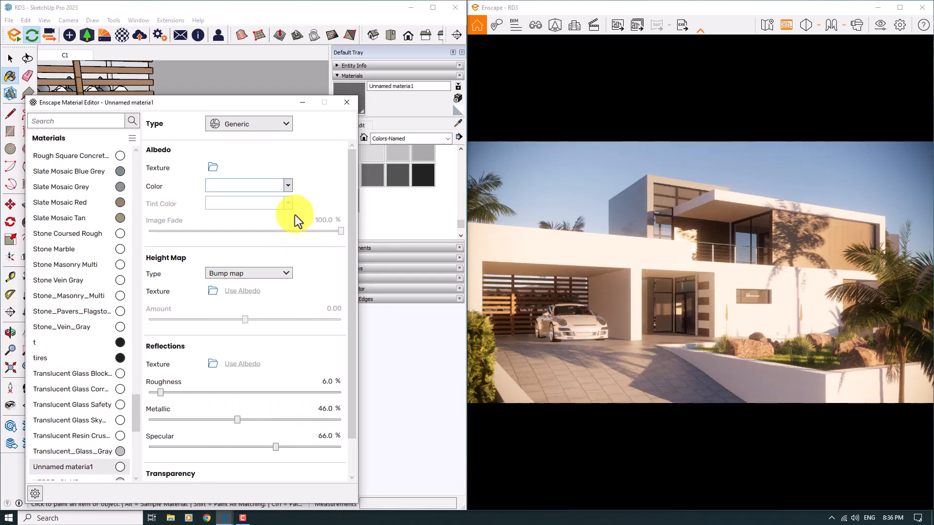
{"action": "left_click", "coordinate": [288, 185]}
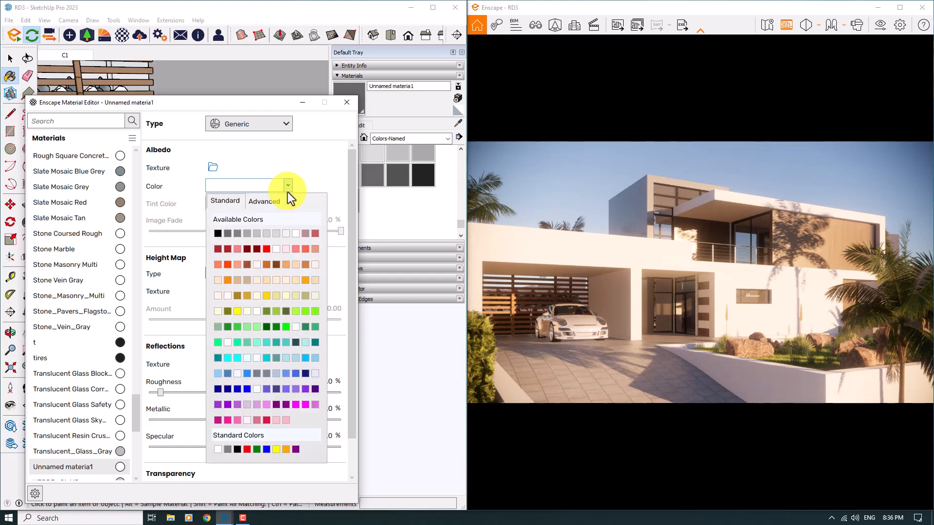
{"action": "left_click", "coordinate": [306, 358]}
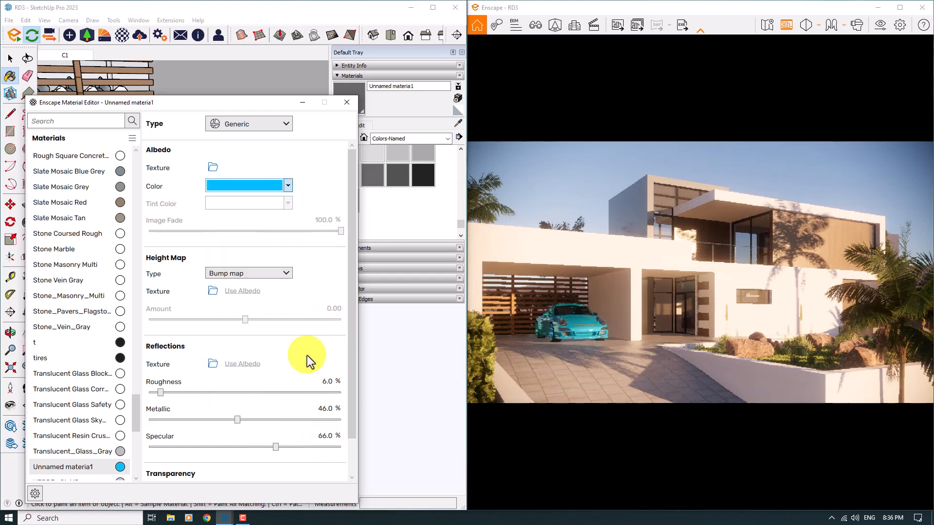
{"action": "left_click", "coordinate": [288, 186]}
{"action": "left_click", "coordinate": [221, 229]}
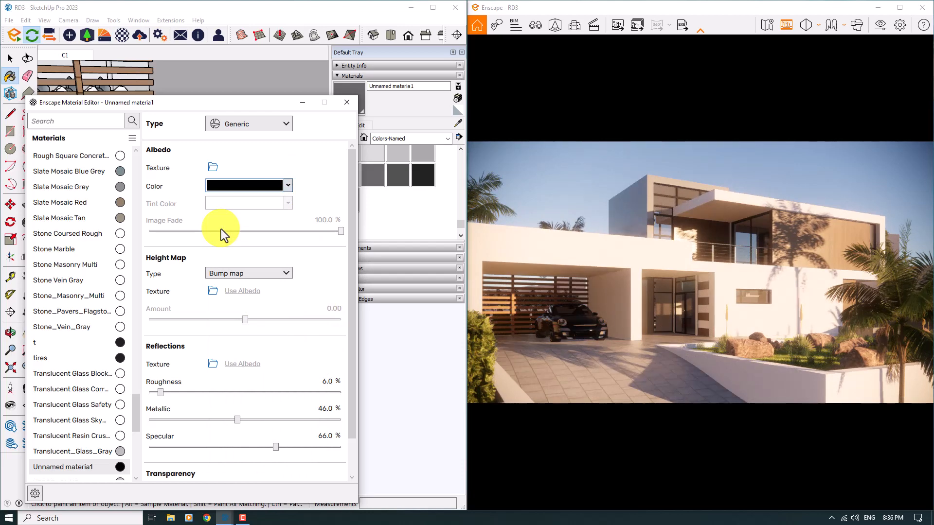
{"action": "left_click", "coordinate": [288, 188]}
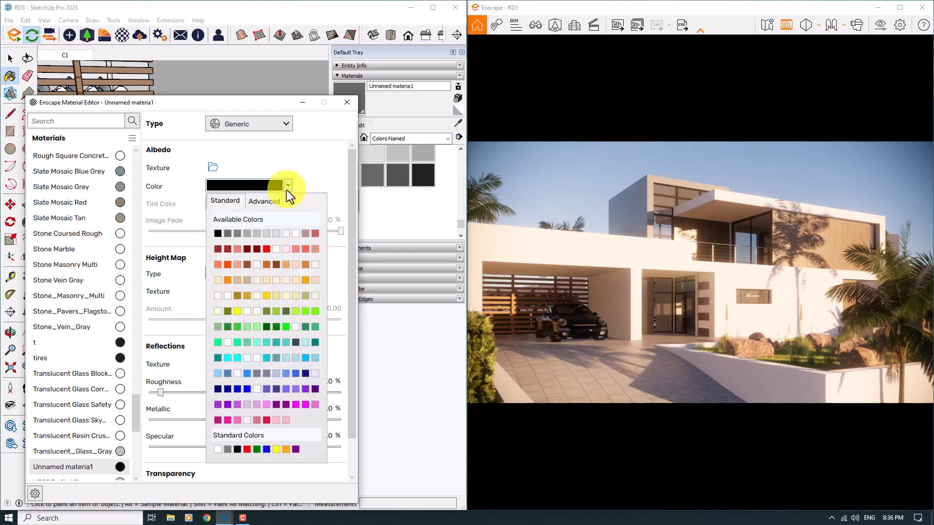
{"action": "left_click", "coordinate": [296, 248]}
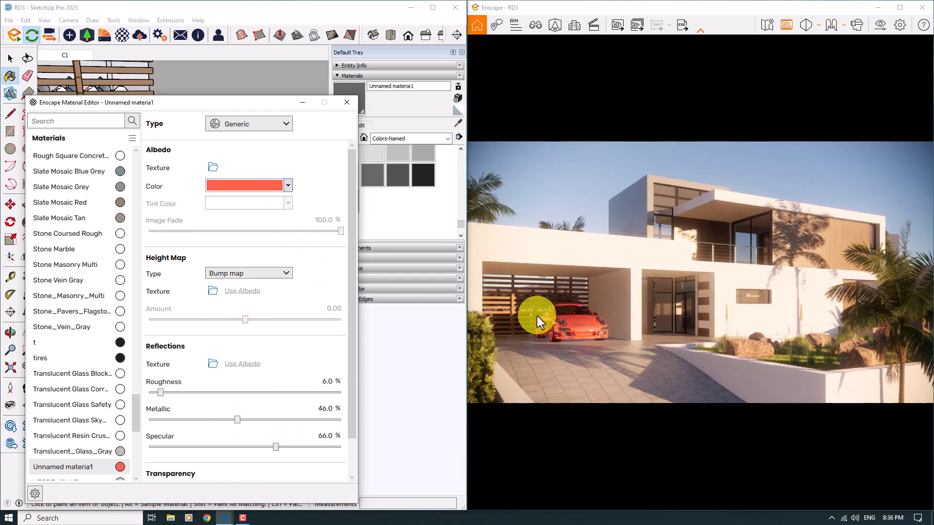
{"action": "left_click", "coordinate": [289, 187]}
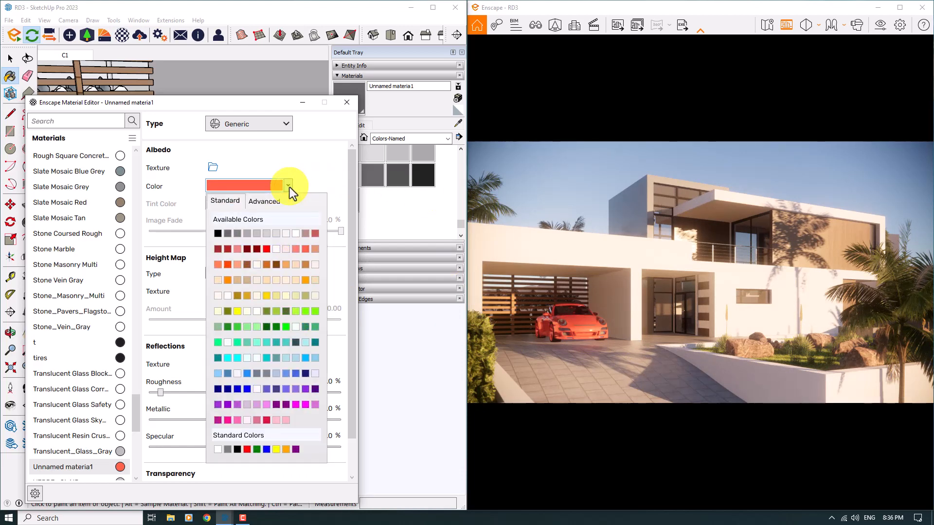
{"action": "left_click", "coordinate": [248, 235]}
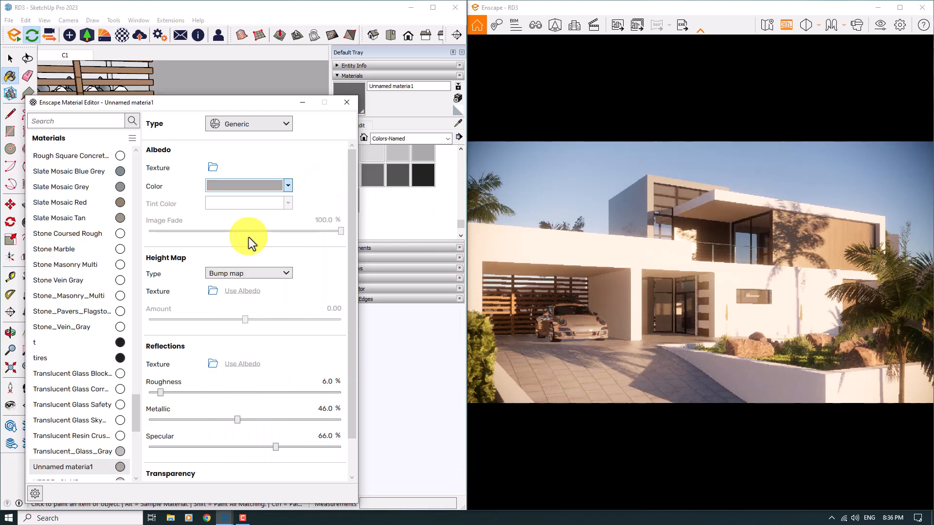
- Set the car paint's albedo color to the light gray Gainsboro
{"action": "left_click", "coordinate": [261, 189]}
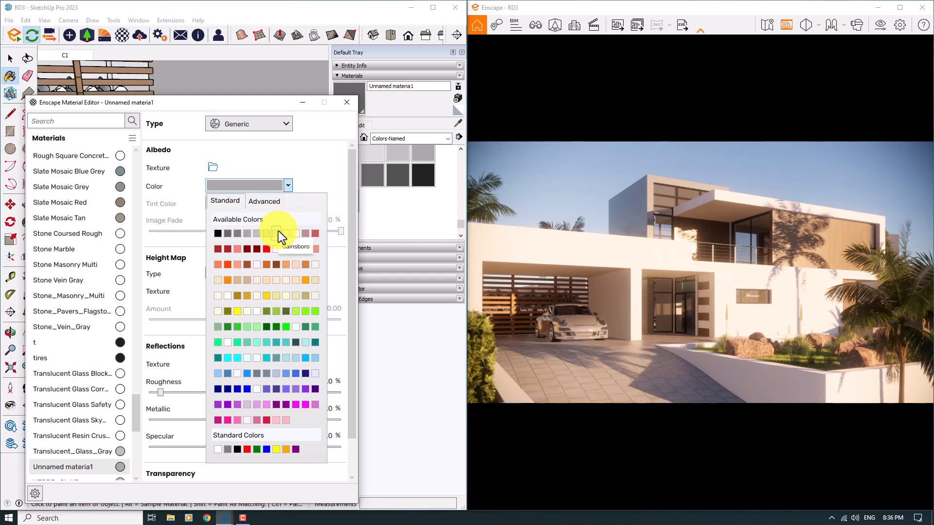
{"action": "left_click", "coordinate": [279, 232]}
{"action": "left_click", "coordinate": [278, 232]}
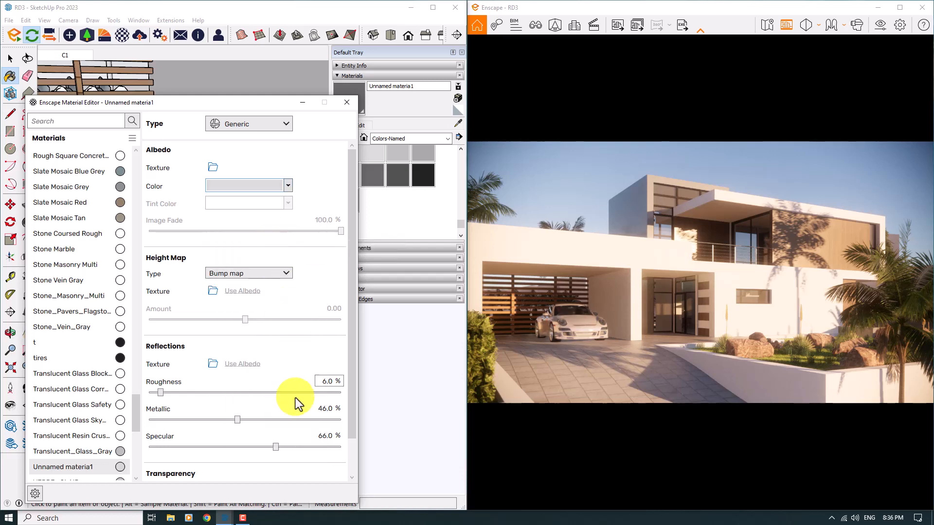
- Set the car paint to 40 % metallic and 12 % roughness, and repaint the car's hood with it
{"action": "left_click", "coordinate": [324, 409]}
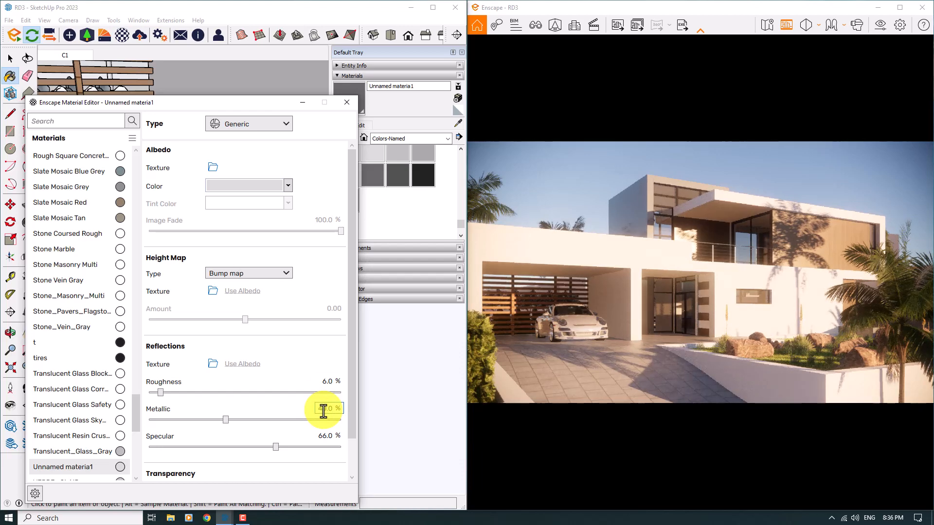
{"action": "type", "text": "40"}
{"action": "left_click", "coordinate": [329, 381]}
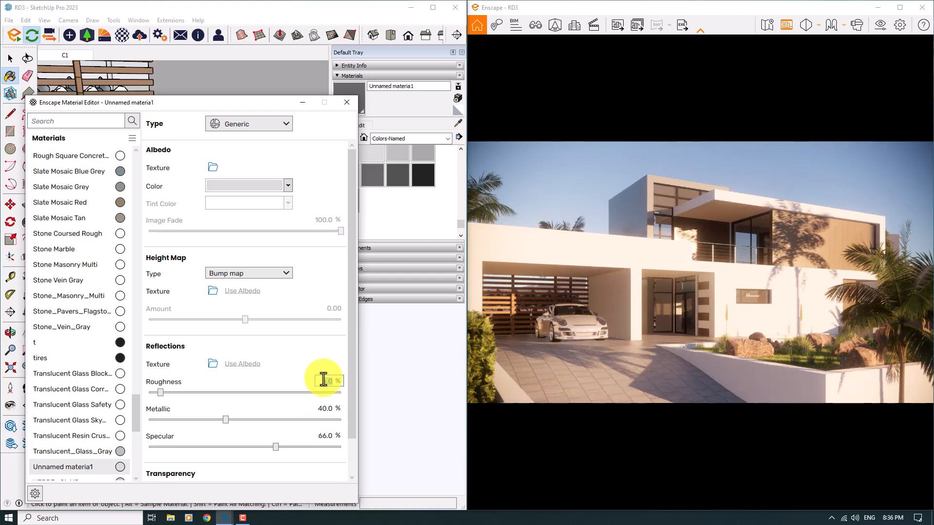
{"action": "type", "text": "12"}
{"action": "key", "text": "Return"}
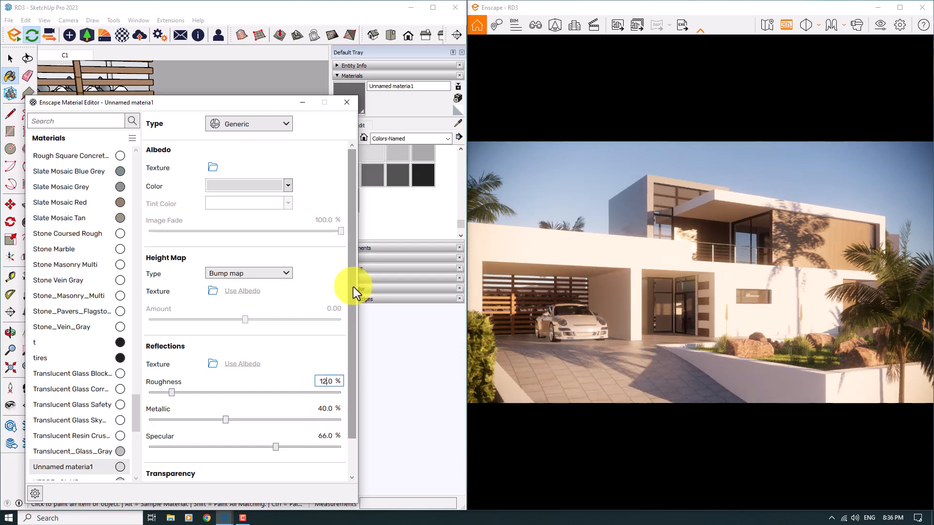
{"action": "left_click", "coordinate": [347, 103]}
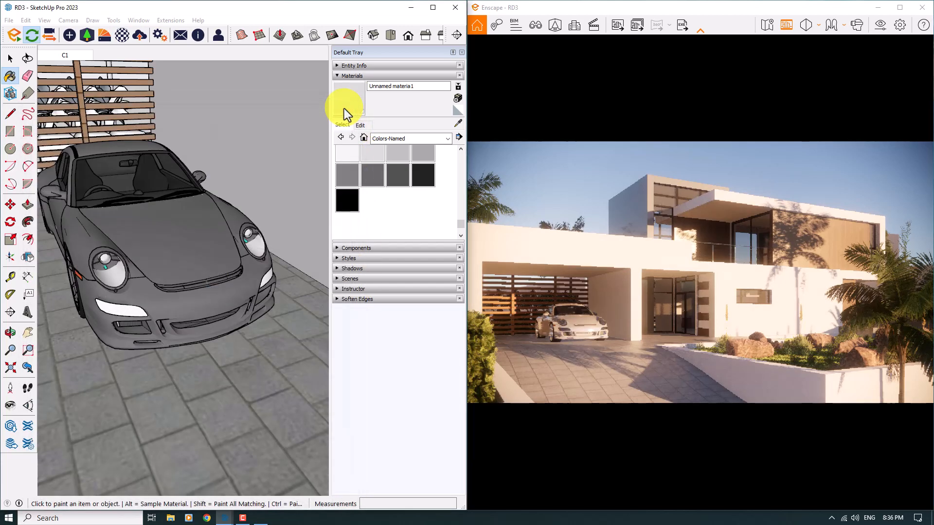
{"action": "left_click", "coordinate": [209, 268]}
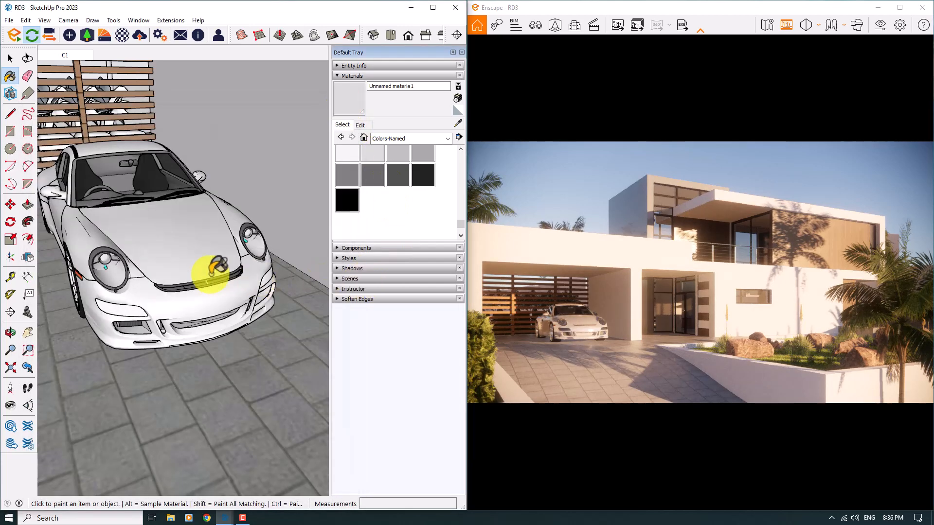
- Maximize the Enscape render, open its asset library and filter the assets by the Standing tag
{"action": "left_click", "coordinate": [900, 8]}
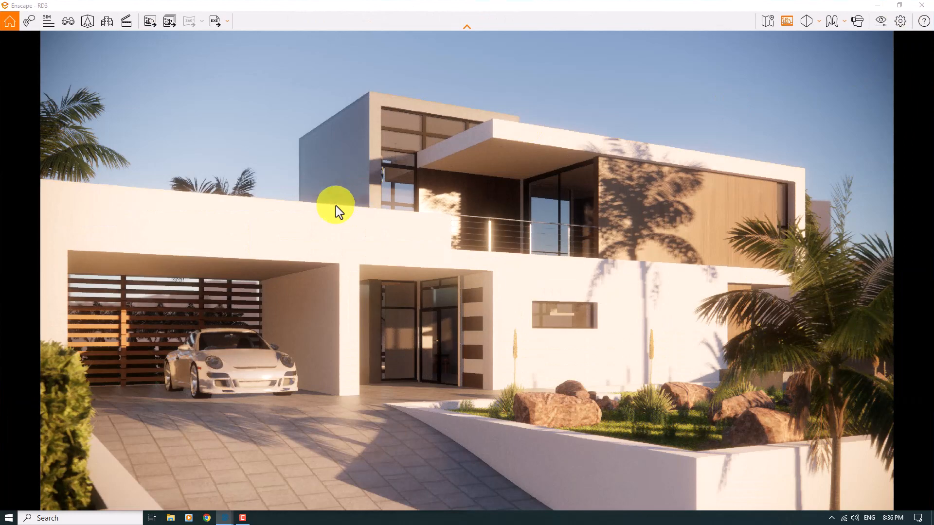
{"action": "left_click", "coordinate": [89, 21]}
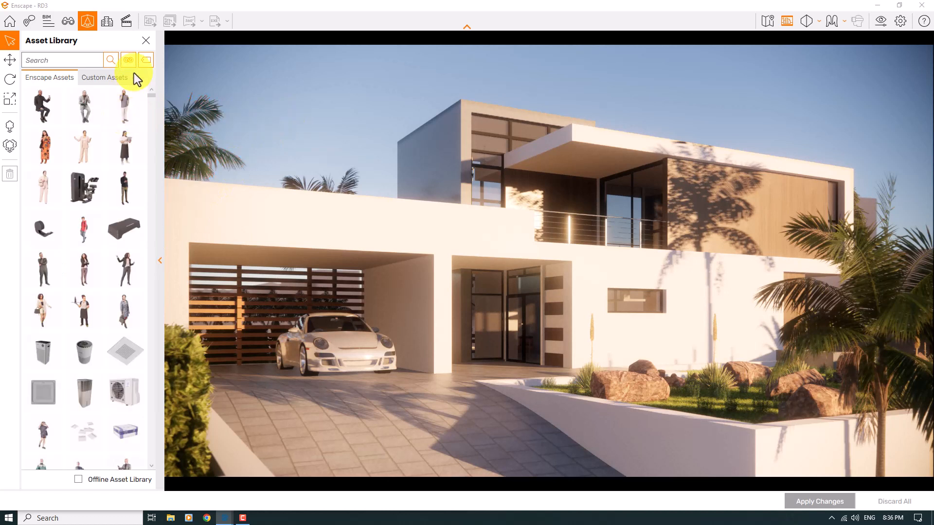
{"action": "left_click", "coordinate": [145, 61]}
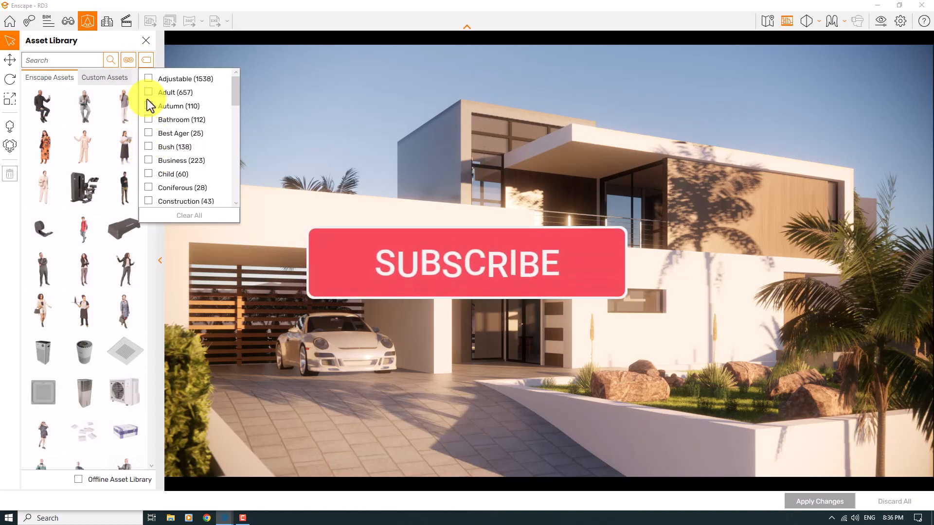
{"action": "scroll", "coordinate": [152, 140], "scroll_direction": "down", "scroll_amount": 13}
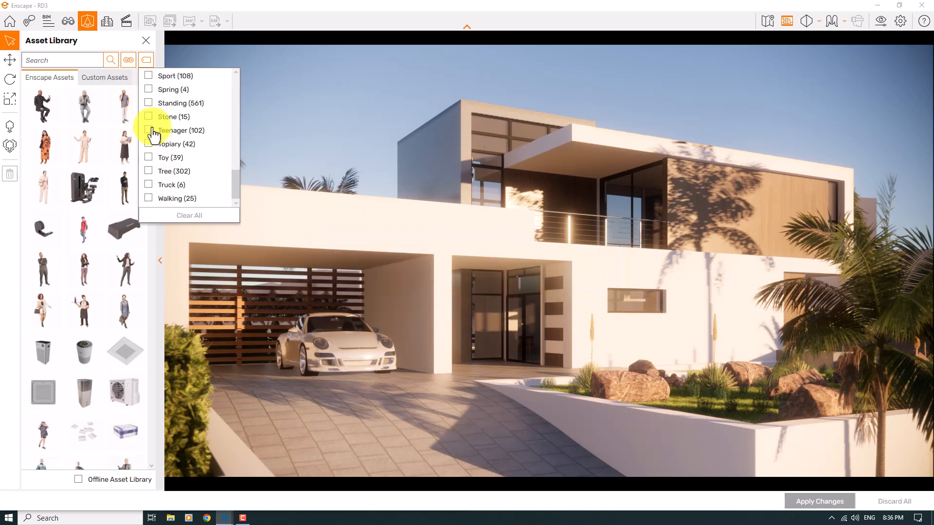
{"action": "left_click", "coordinate": [151, 104]}
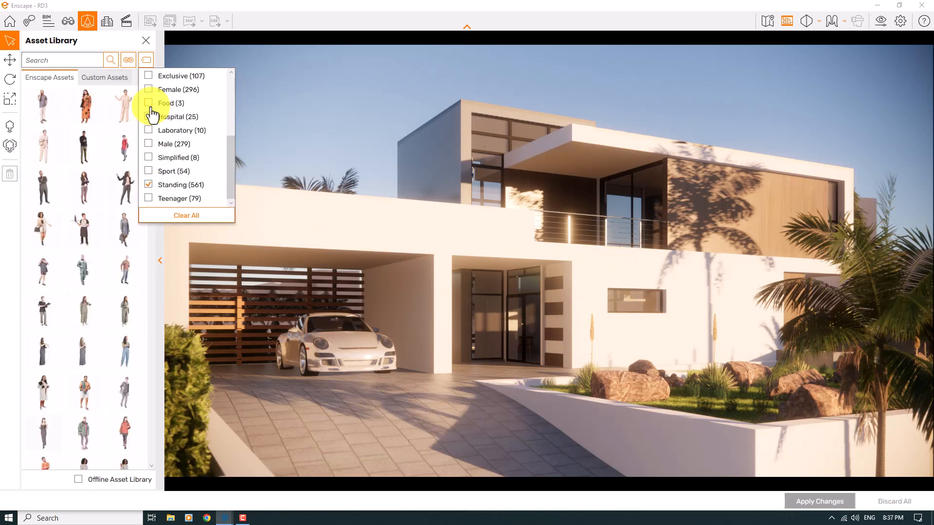
{"action": "left_click", "coordinate": [71, 44]}
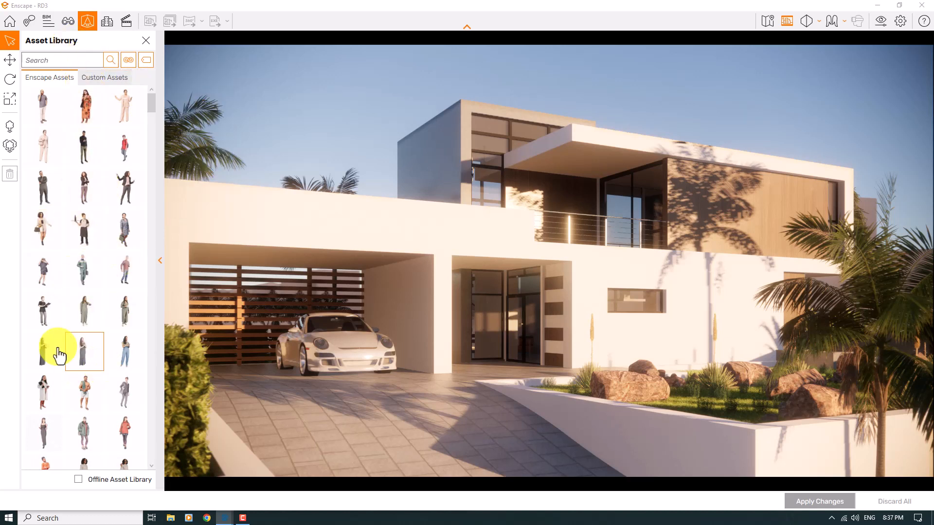
- Place the Allen 001: Standing person beside the car at the garage opening and apply the change to the model
{"action": "scroll", "coordinate": [68, 385], "scroll_direction": "down", "scroll_amount": 2}
{"action": "left_click", "coordinate": [85, 313]}
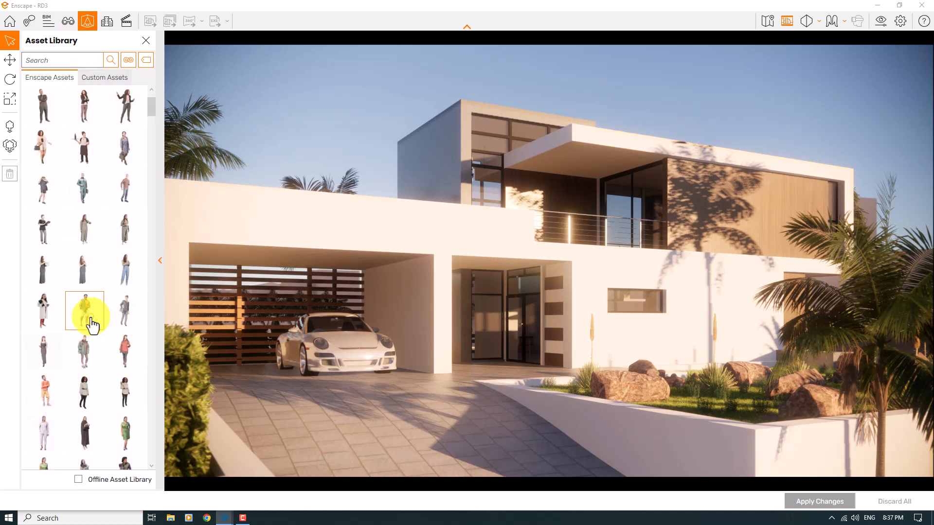
{"action": "left_click", "coordinate": [267, 375]}
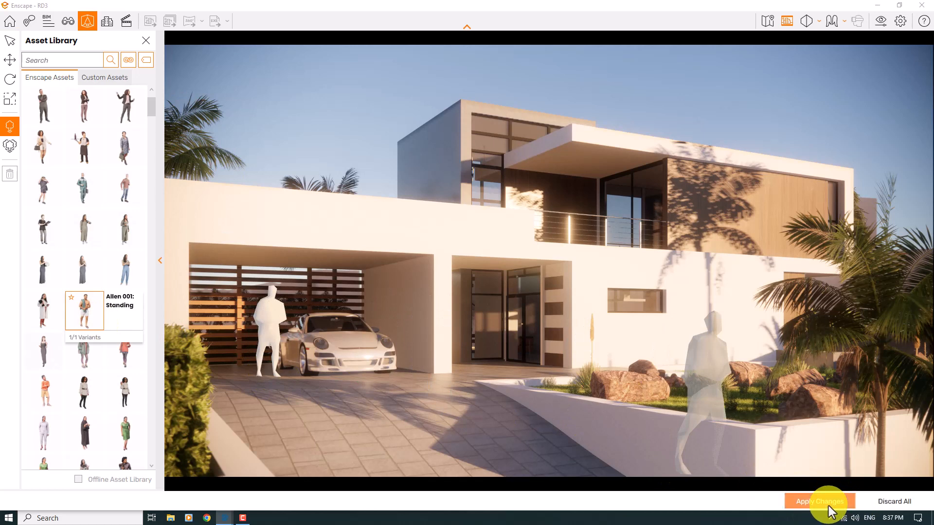
{"action": "left_click", "coordinate": [828, 506]}
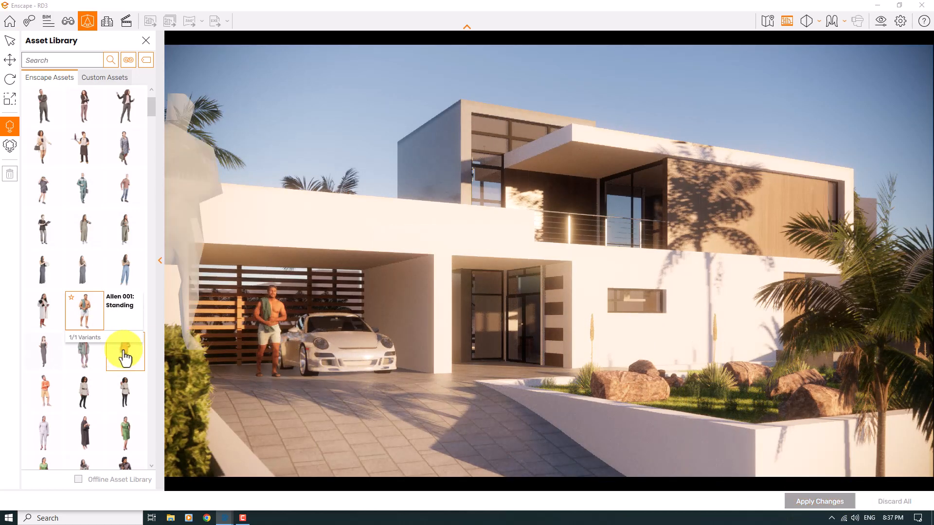
- Place the Anita 001: Scooter person in front of the entrance door and apply the change to the model
{"action": "scroll", "coordinate": [84, 379], "scroll_direction": "down", "scroll_amount": 5}
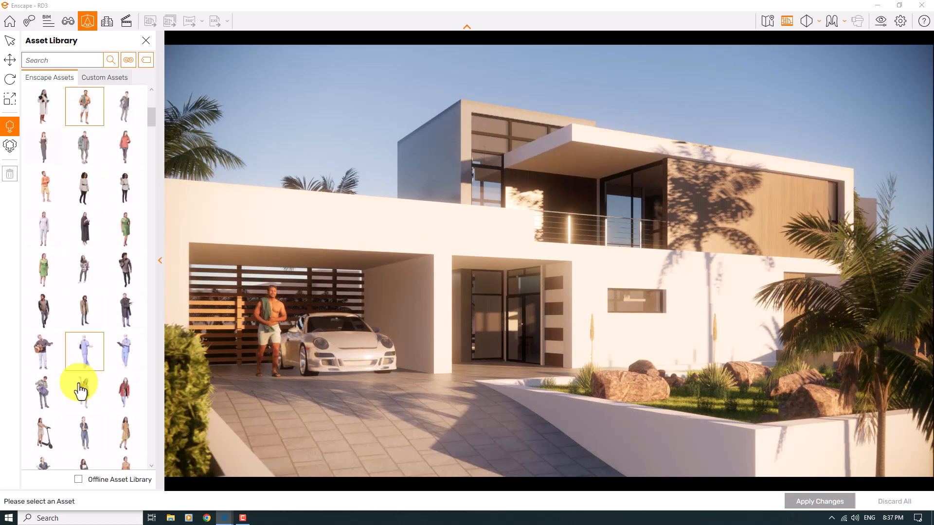
{"action": "scroll", "coordinate": [80, 389], "scroll_direction": "down", "scroll_amount": 3}
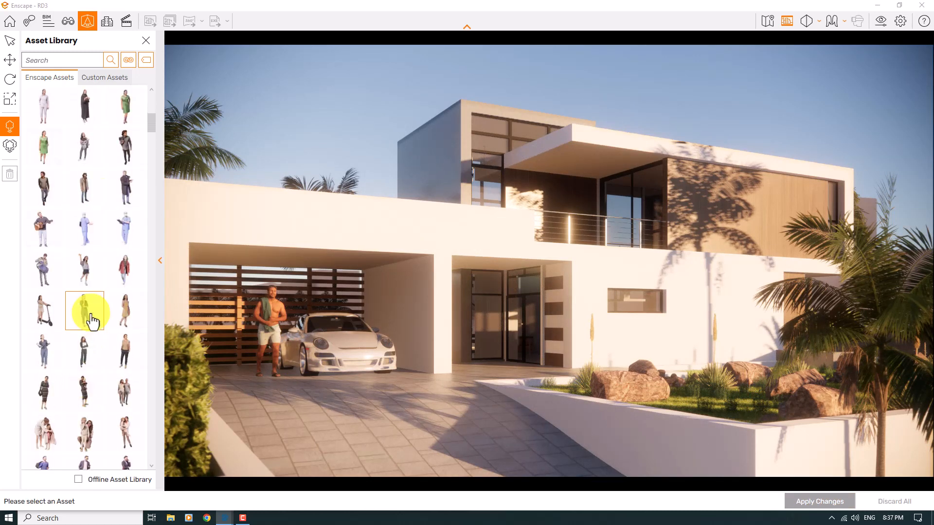
{"action": "left_click_drag", "start_coordinate": [48, 319], "coordinate": [514, 367]}
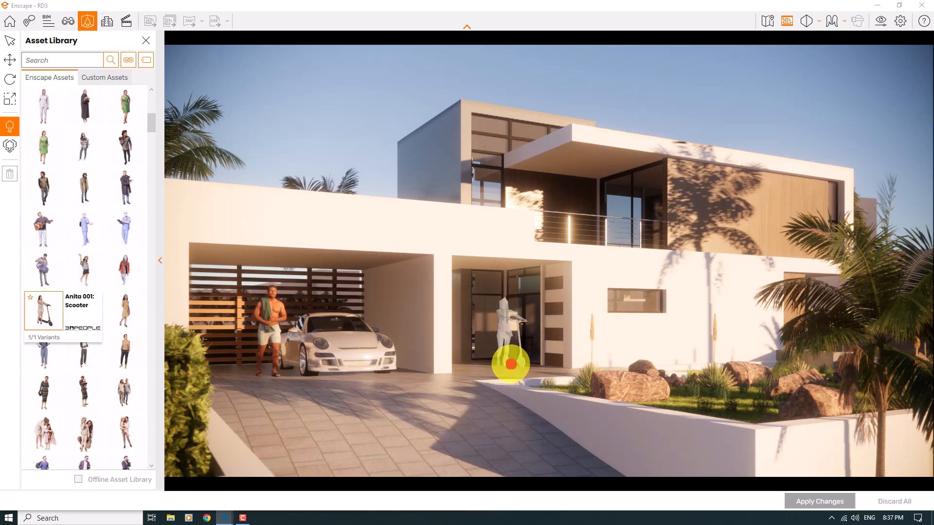
{"action": "left_click", "coordinate": [504, 360]}
{"action": "left_click", "coordinate": [774, 447]}
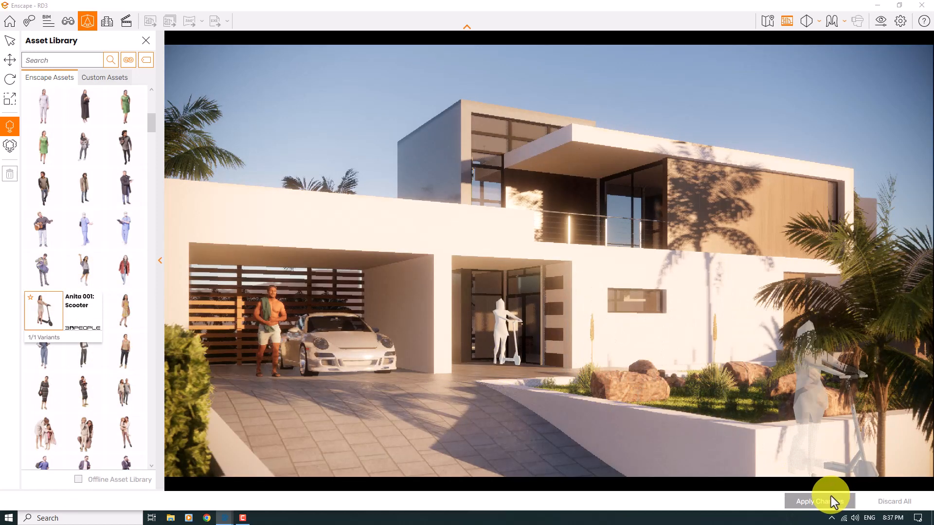
{"action": "left_click", "coordinate": [826, 500]}
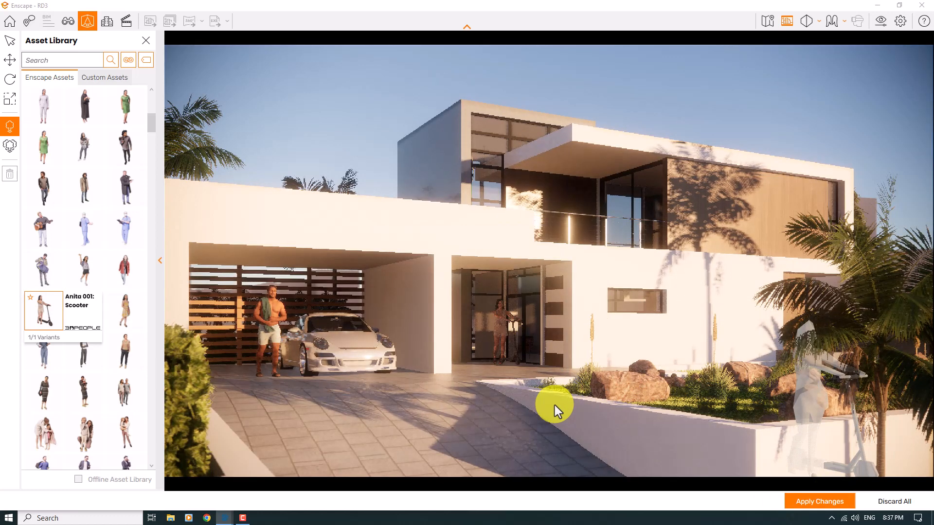
- Move the scooter woman forward out of the entrance shade, closer to the driveway, and apply the change
{"action": "left_click", "coordinate": [499, 388]}
{"action": "left_click", "coordinate": [10, 41]}
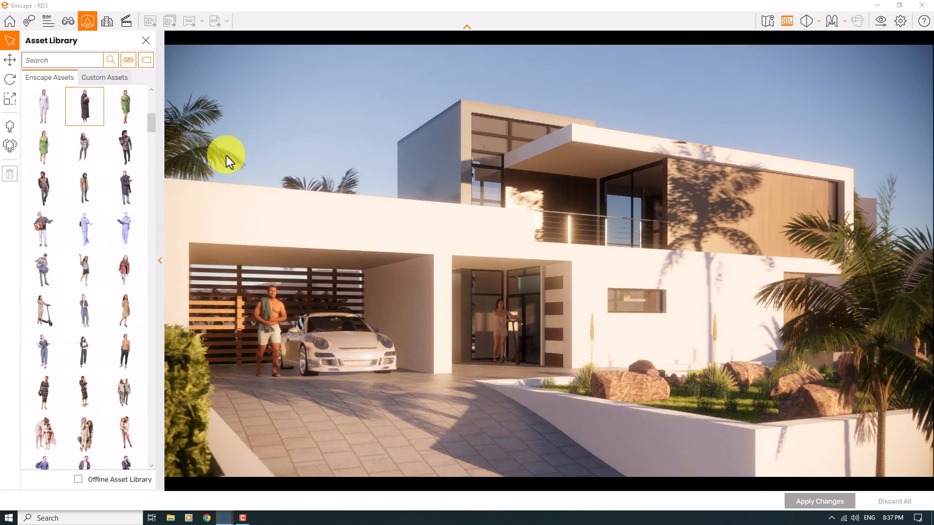
{"action": "left_click", "coordinate": [9, 59]}
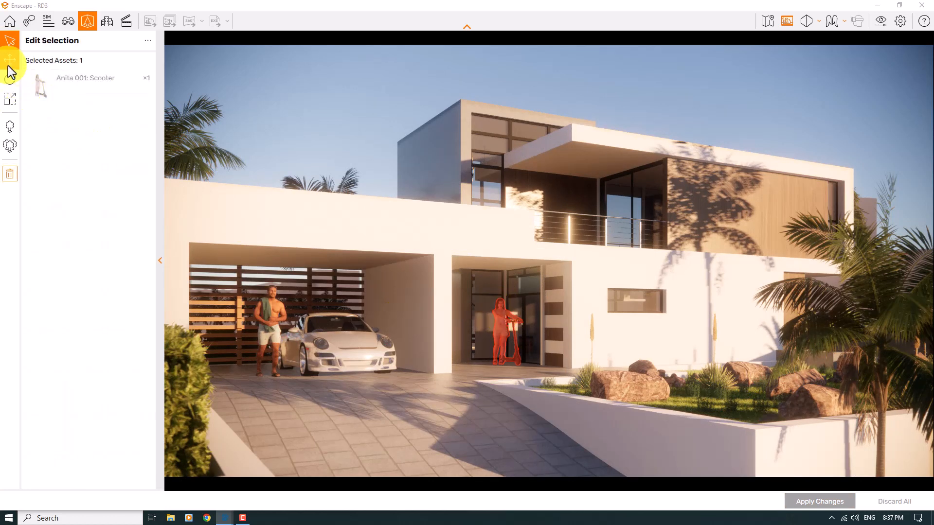
{"action": "left_click_drag", "start_coordinate": [507, 362], "coordinate": [480, 372]}
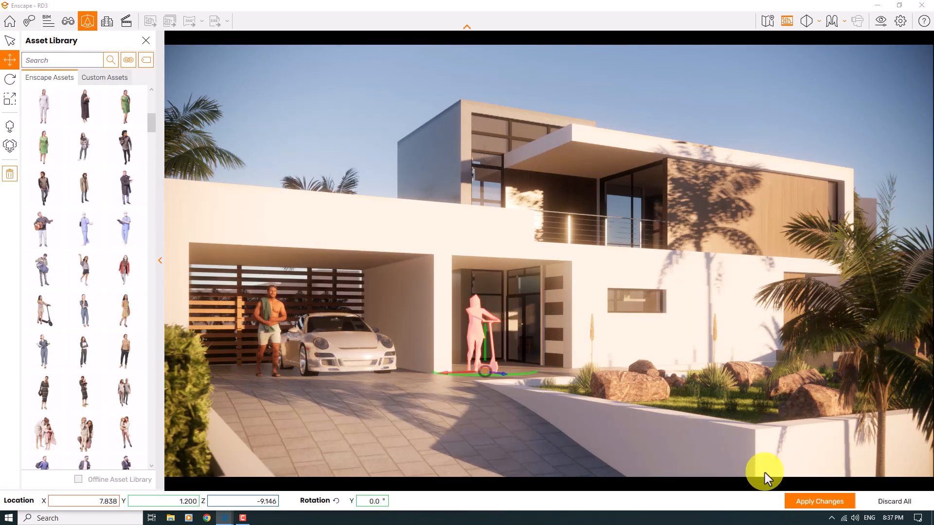
{"action": "left_click", "coordinate": [804, 500]}
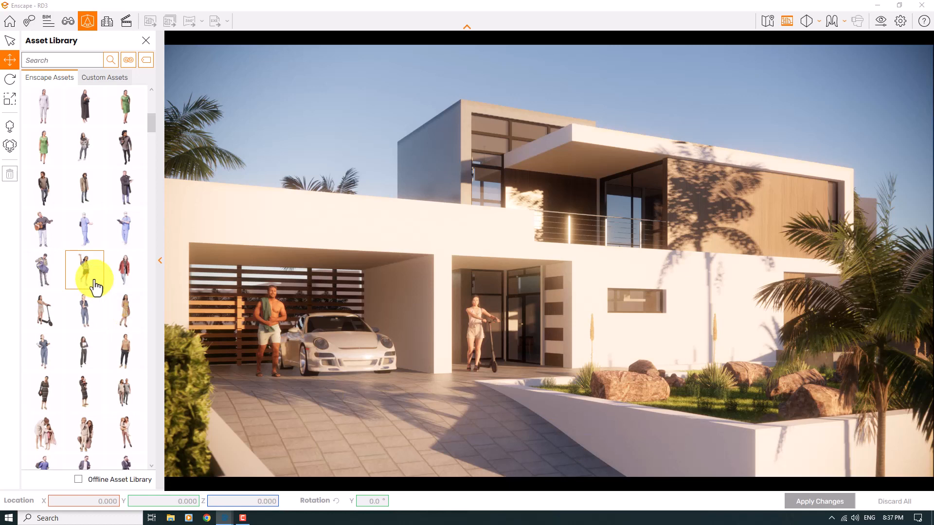
- Clear the Standing tag filter from the asset library and show only the Animals category
{"action": "left_click", "coordinate": [145, 64]}
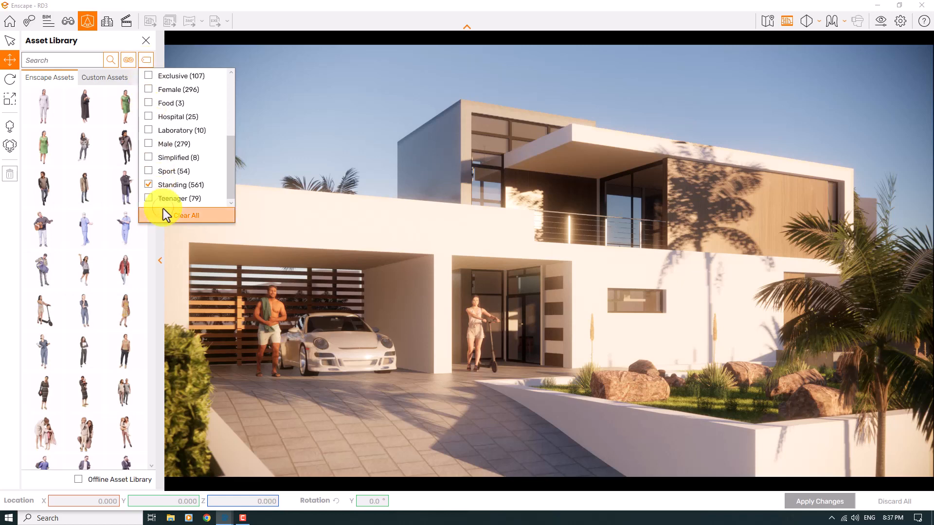
{"action": "left_click", "coordinate": [164, 213]}
{"action": "left_click", "coordinate": [128, 61]}
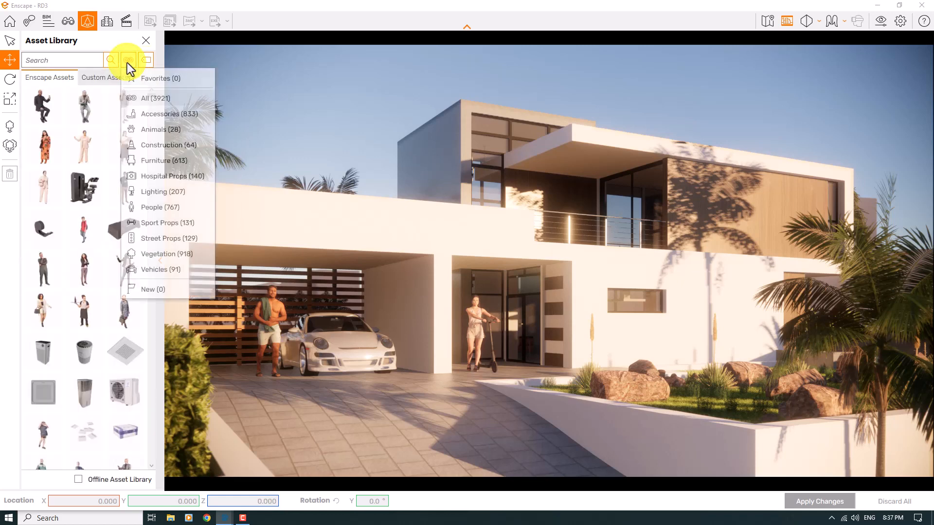
{"action": "left_click", "coordinate": [147, 129]}
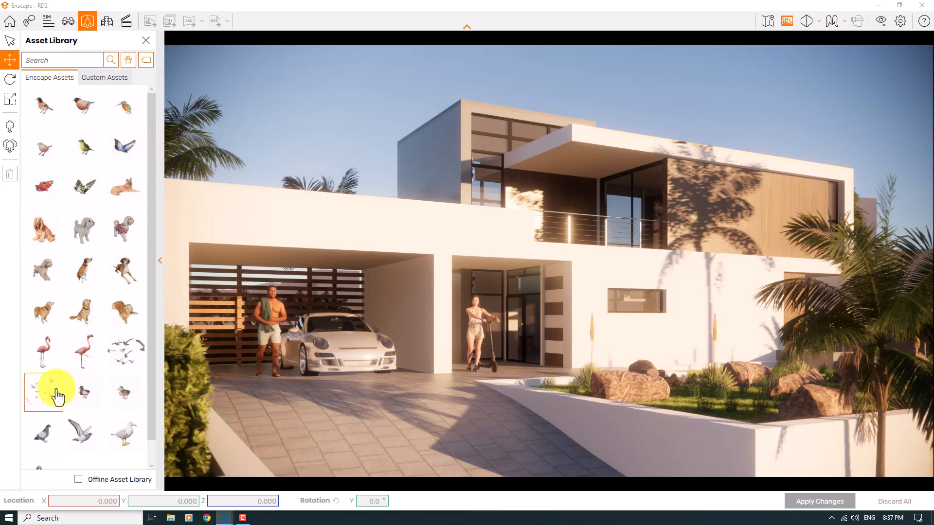
- Place Flock of Birds 002 above the upper roof slab of the house and apply the change to the model
{"action": "left_click", "coordinate": [57, 396]}
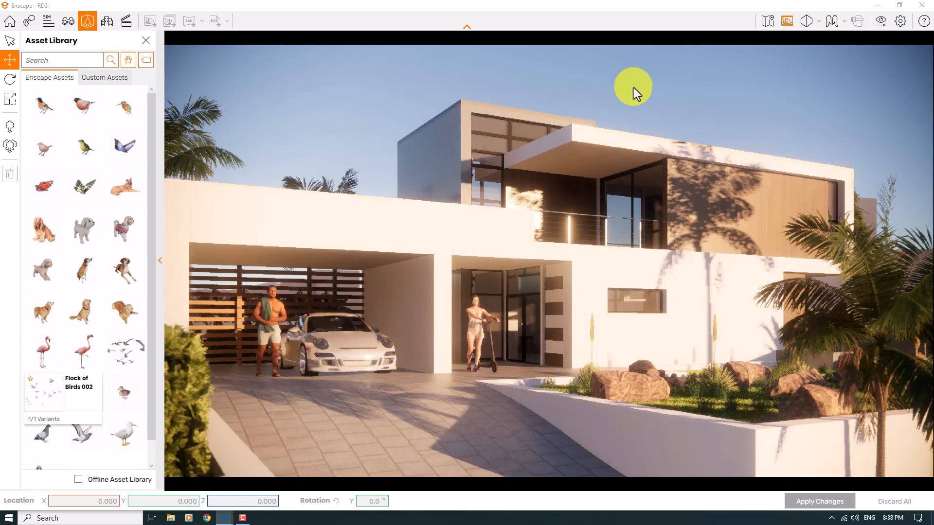
{"action": "left_click", "coordinate": [632, 134]}
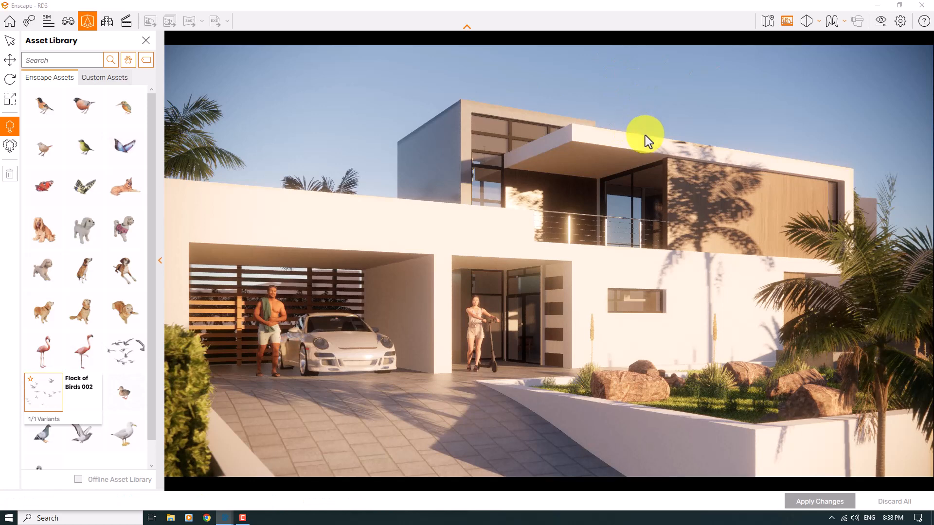
{"action": "left_click", "coordinate": [645, 135]}
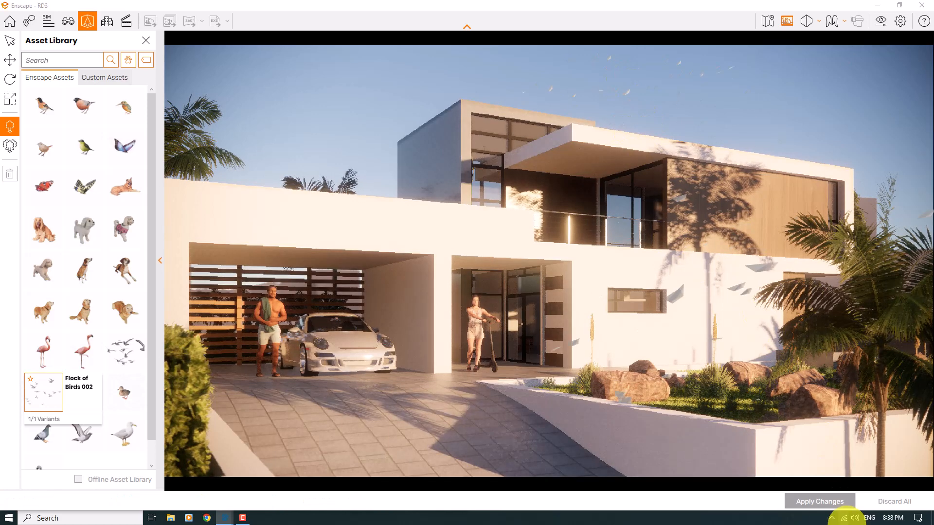
{"action": "left_click", "coordinate": [823, 504]}
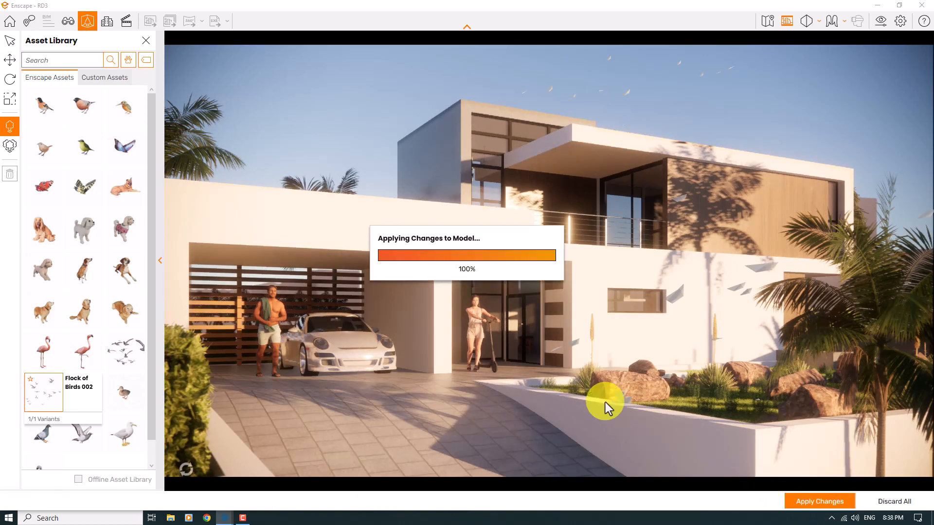
{"action": "left_click", "coordinate": [146, 41]}
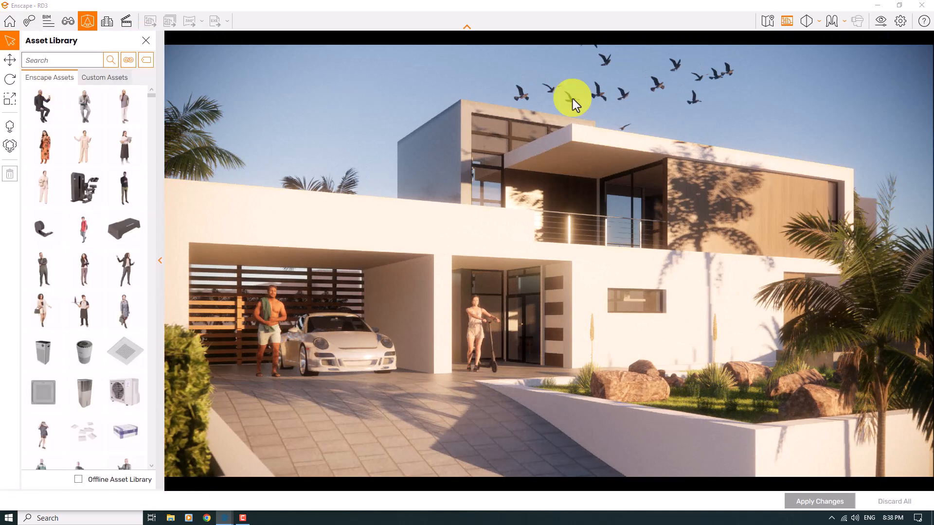
- Select the flock of birds and raise it vertically, higher into the sky above the roof
{"action": "left_click", "coordinate": [622, 95]}
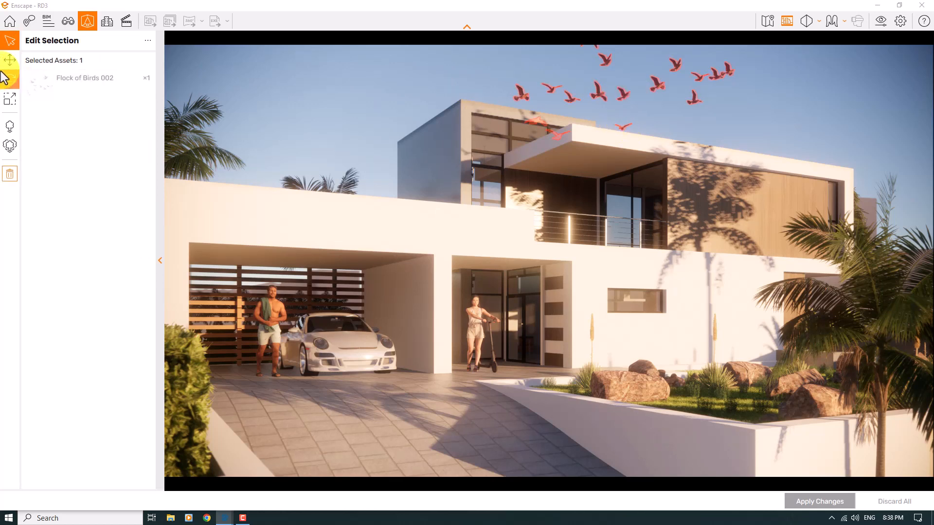
{"action": "left_click", "coordinate": [10, 60]}
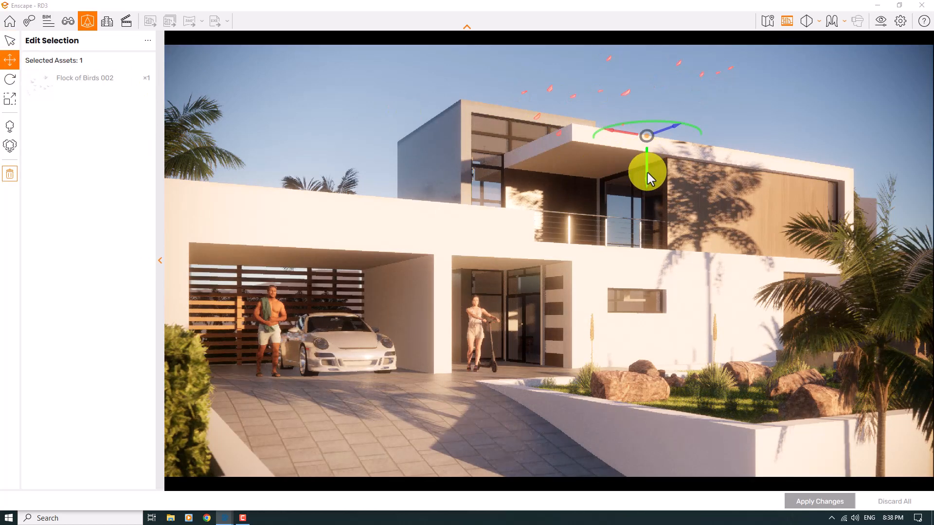
{"action": "left_click_drag", "start_coordinate": [647, 174], "coordinate": [636, 111]}
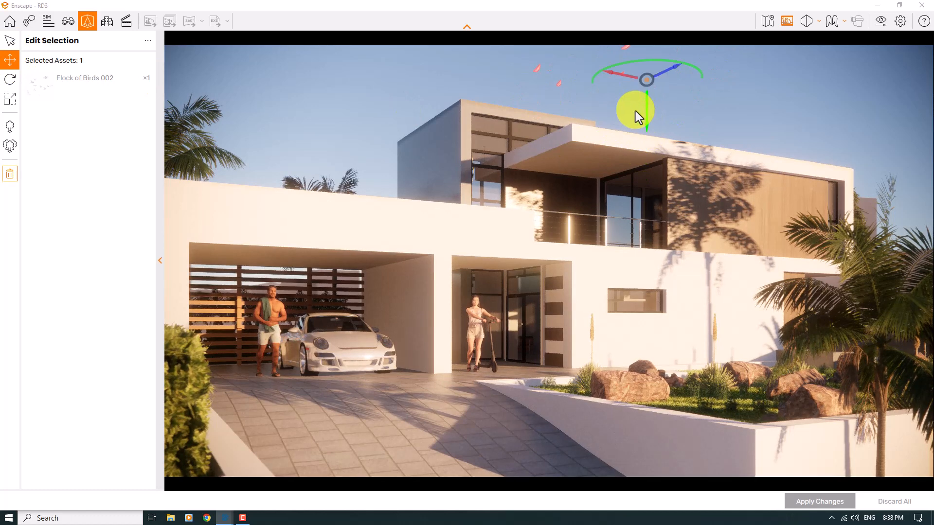
- Rotate the flock of birds 75.6° about the Y axis, lower it back toward the roof, apply the changes and close the asset library
{"action": "left_click", "coordinate": [10, 80]}
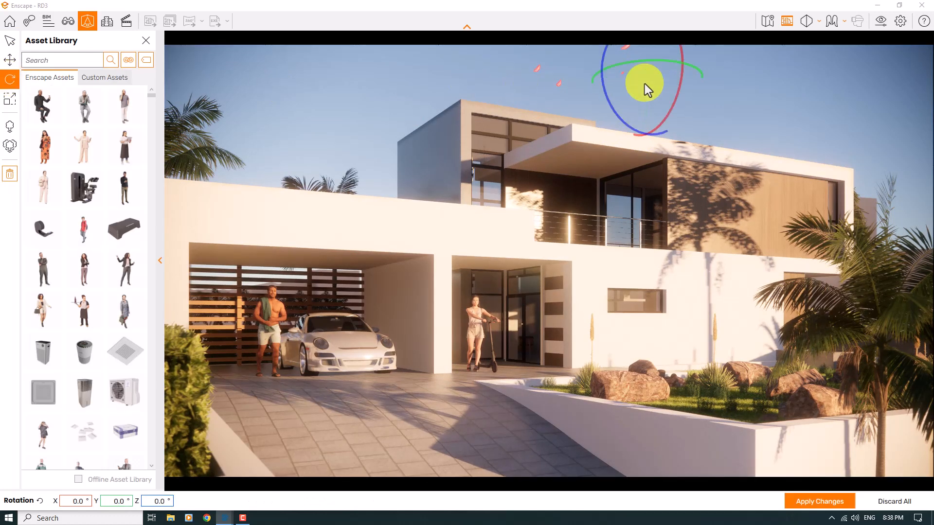
{"action": "left_click_drag", "start_coordinate": [635, 62], "coordinate": [636, 61]}
{"action": "left_click", "coordinate": [10, 59]}
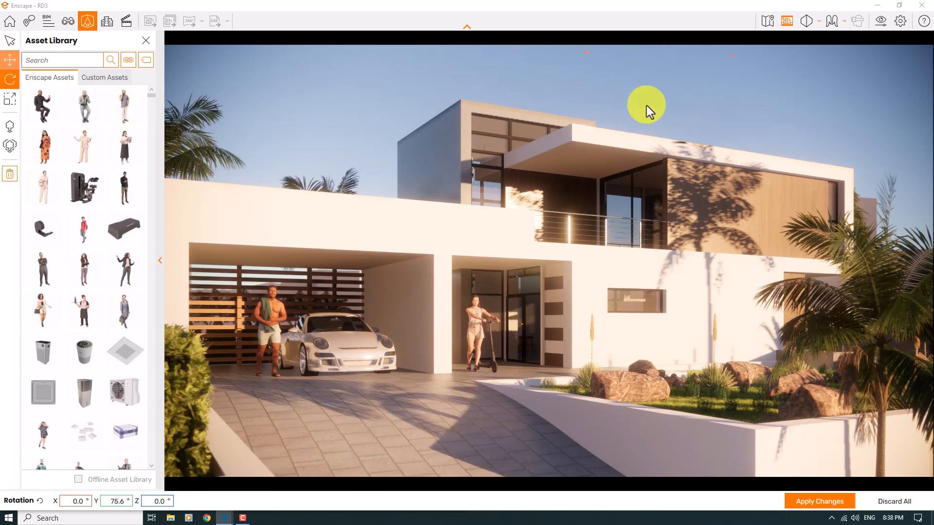
{"action": "left_click_drag", "start_coordinate": [647, 106], "coordinate": [646, 146]}
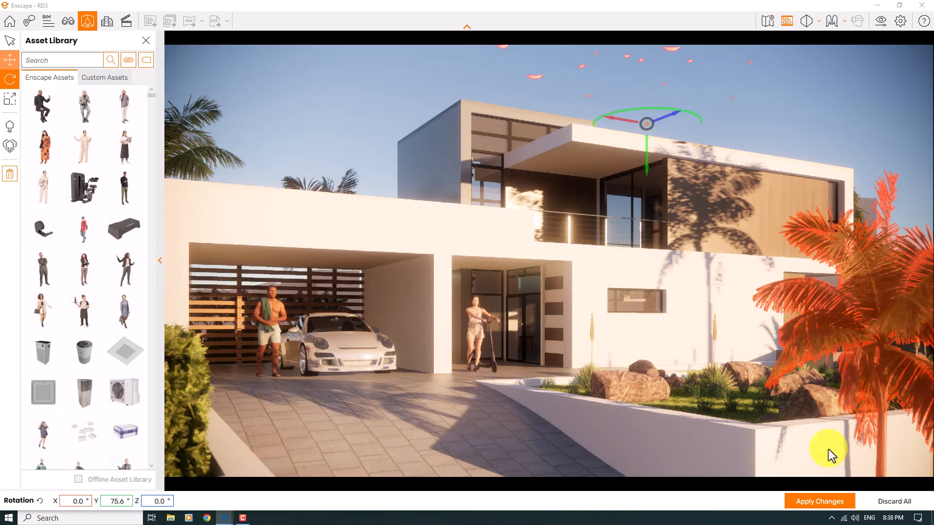
{"action": "left_click", "coordinate": [815, 501]}
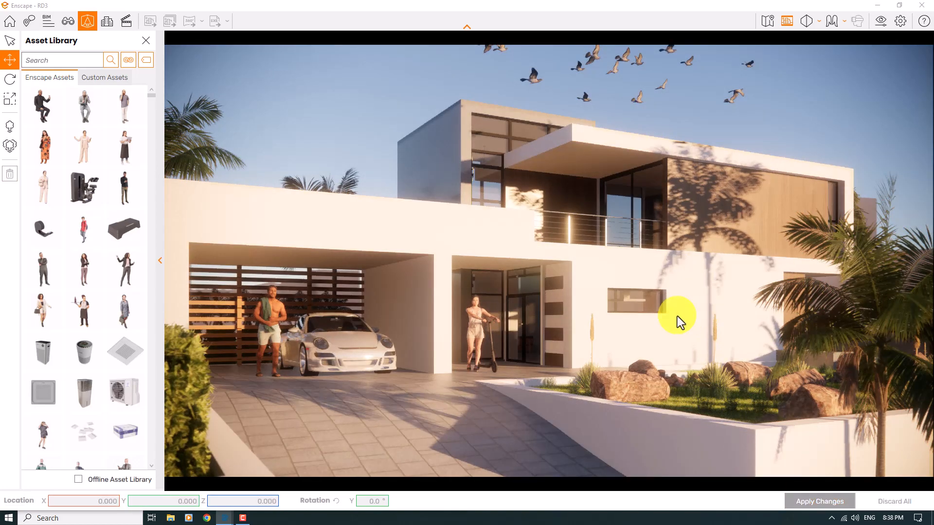
{"action": "left_click", "coordinate": [146, 41]}
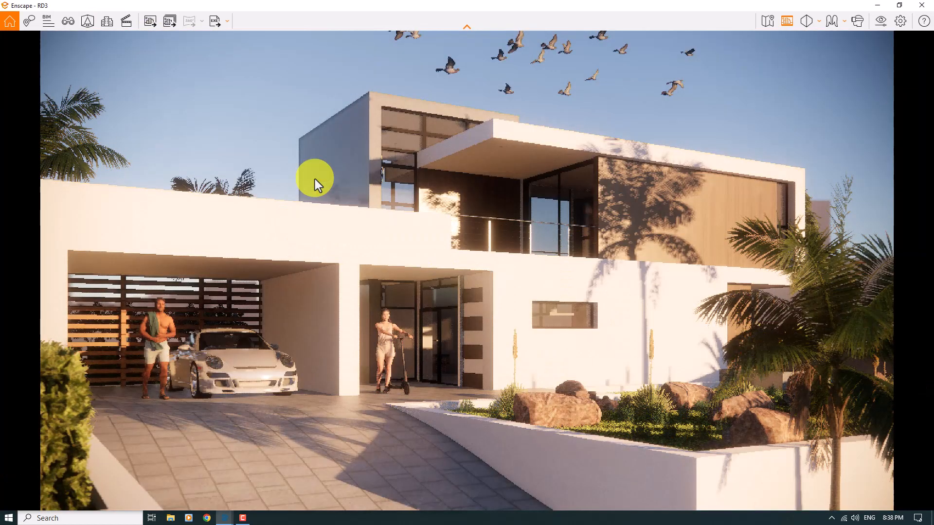
- Set the camera's horizontal field of view to 58° and reframe the view upward to show more sky around the birds
{"action": "left_click", "coordinate": [880, 24]}
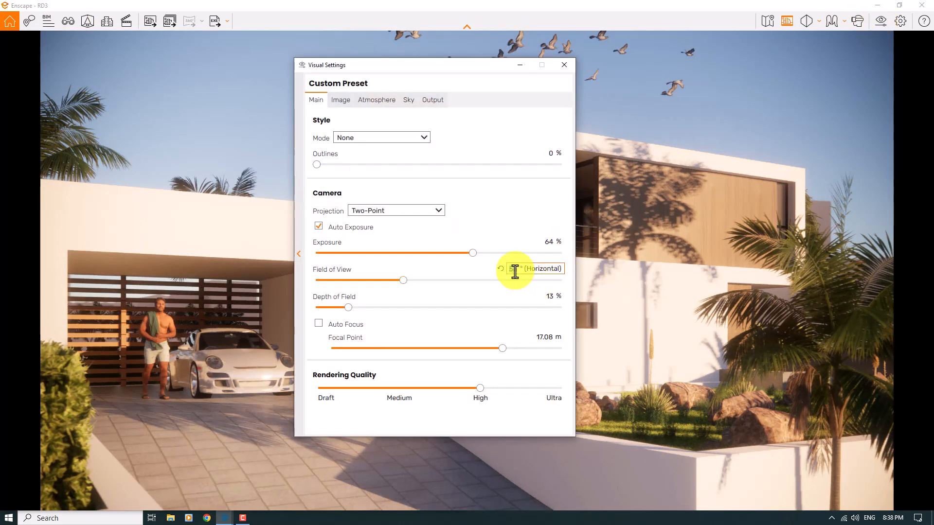
{"action": "type", "text": "58"}
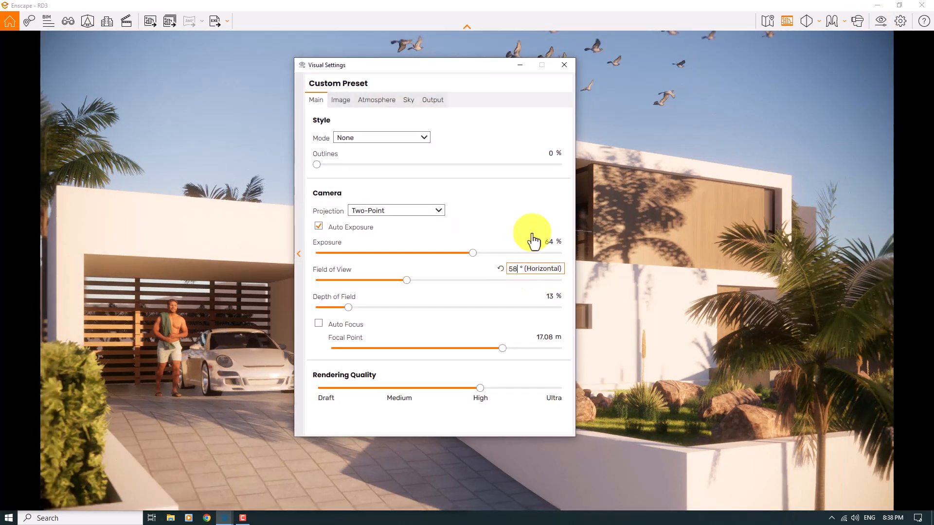
{"action": "left_click", "coordinate": [563, 65]}
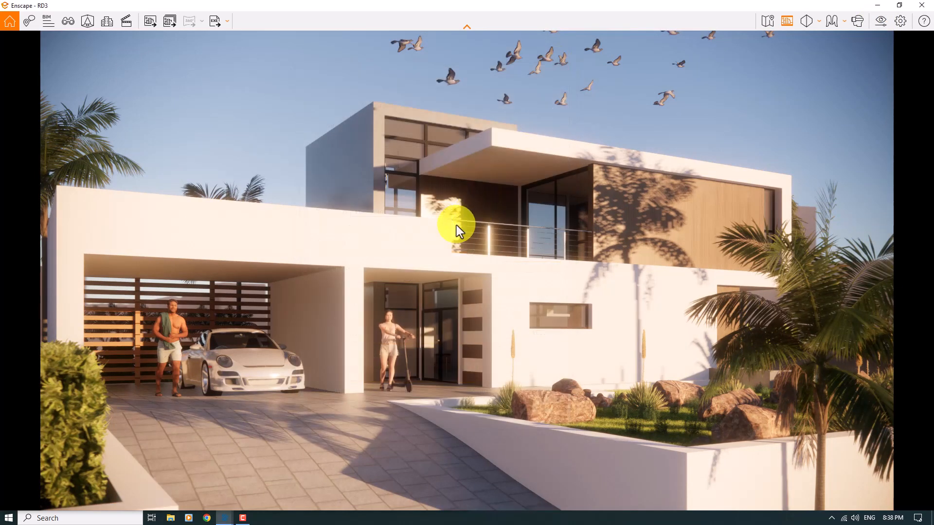
{"action": "right_click_drag", "start_coordinate": [456, 226], "coordinate": [455, 222]}
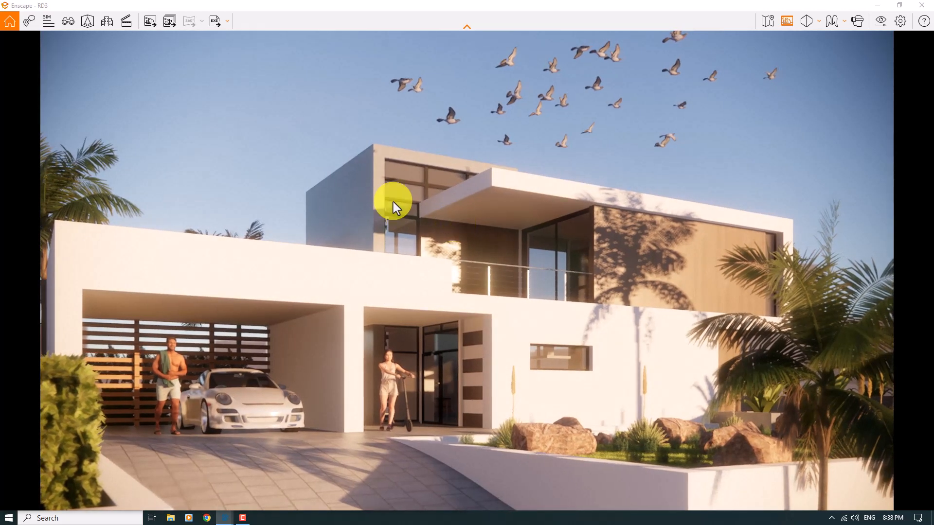
{"action": "left_click", "coordinate": [152, 18]}
{"action": "left_click", "coordinate": [44, 125]}
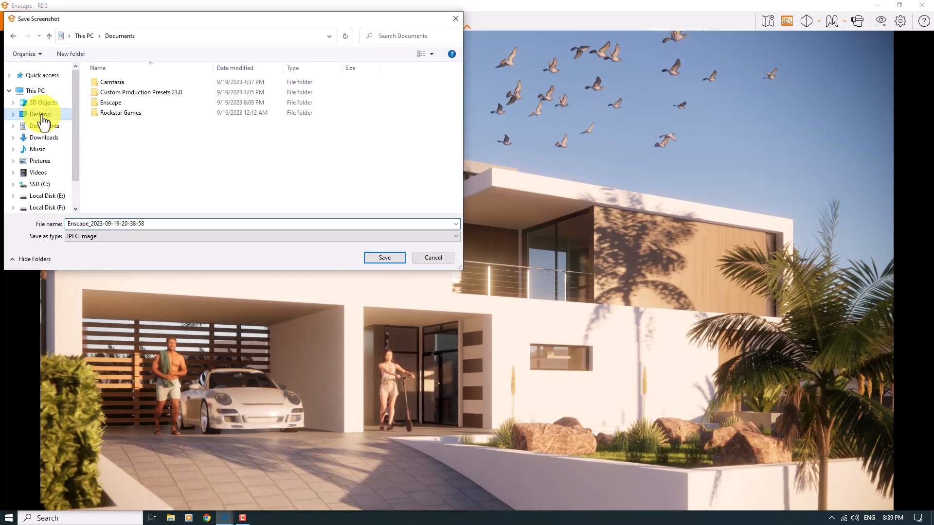
{"action": "left_click", "coordinate": [40, 114]}
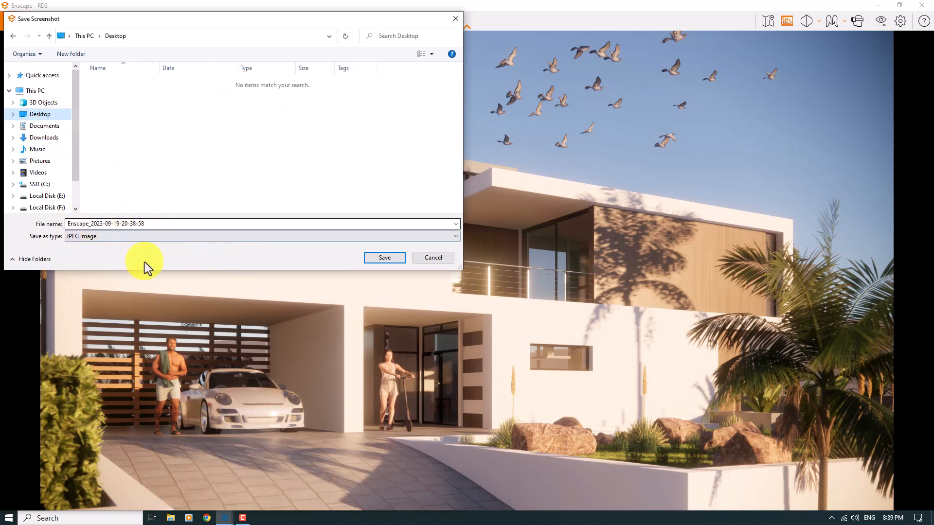
{"action": "left_click", "coordinate": [393, 258]}
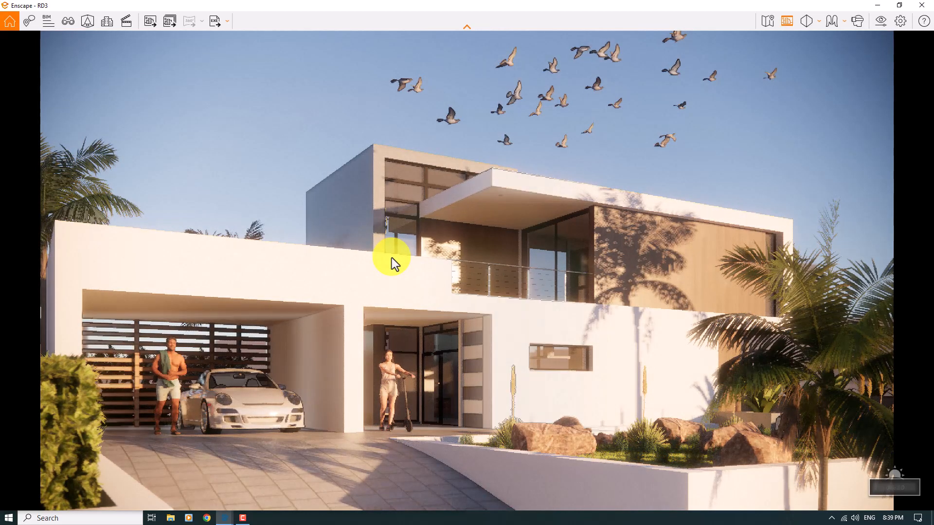
{"action": "left_click", "coordinate": [933, 524]}
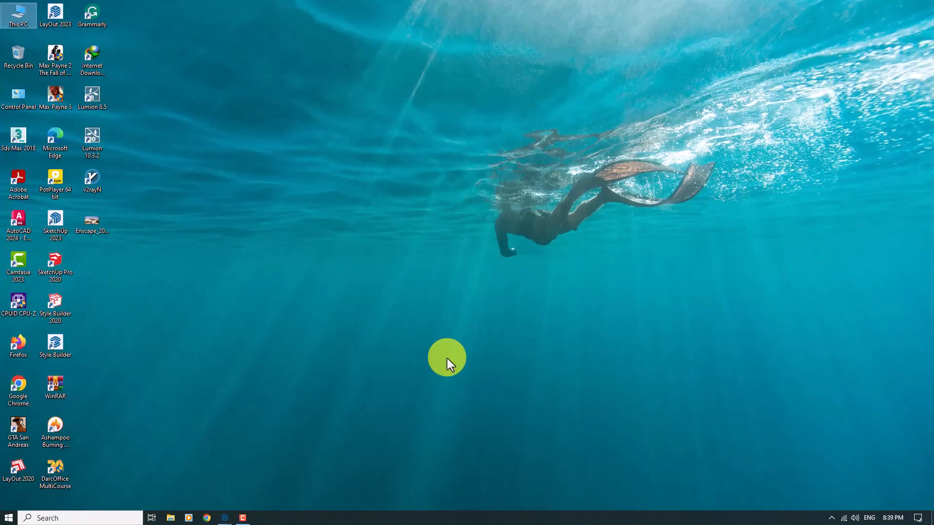
{"action": "double_click", "coordinate": [92, 225]}
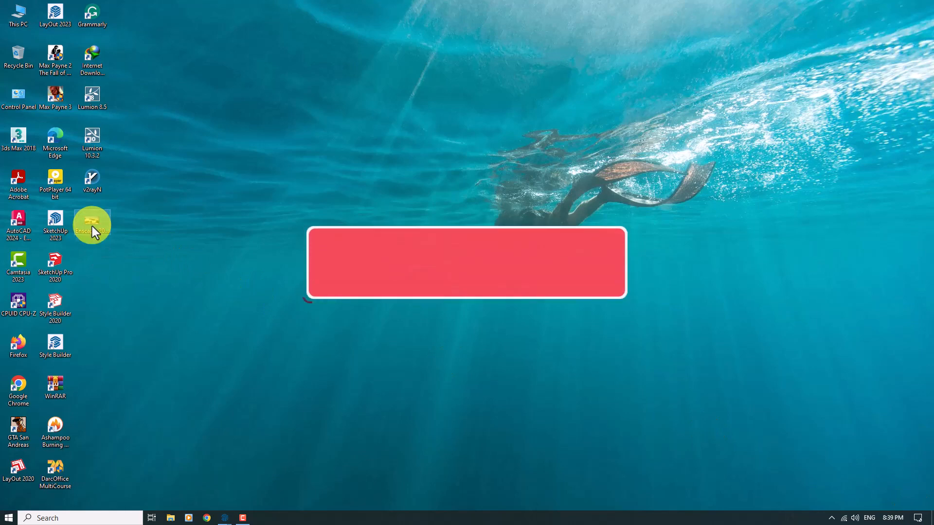